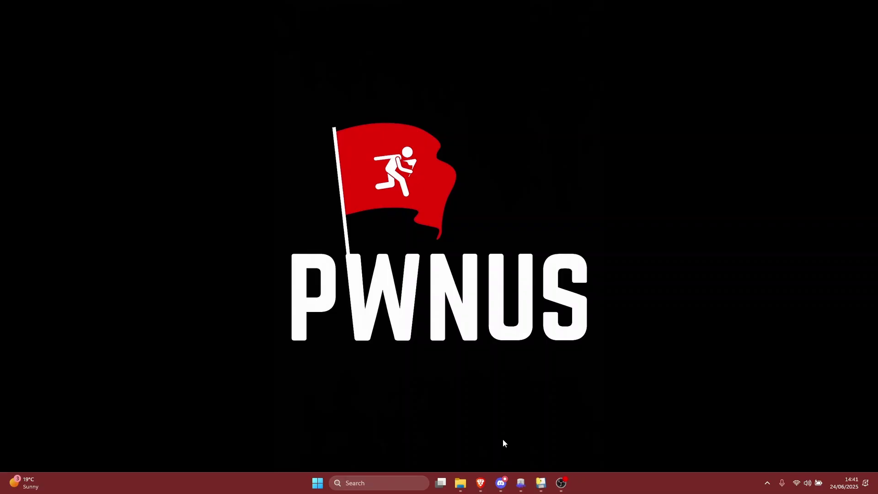
Bring back the Dig Deeper vault page and read its description and 150-point flag question
click(480, 483)
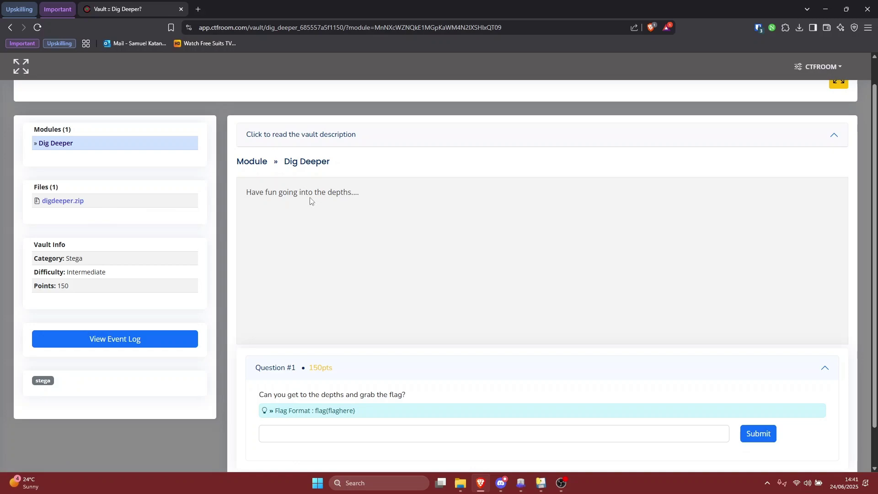
drag(375, 197, 242, 201)
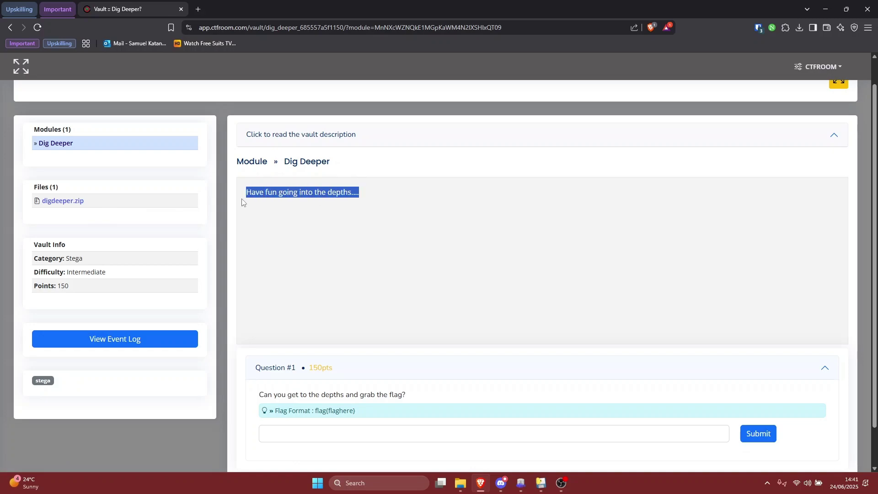
click(378, 197)
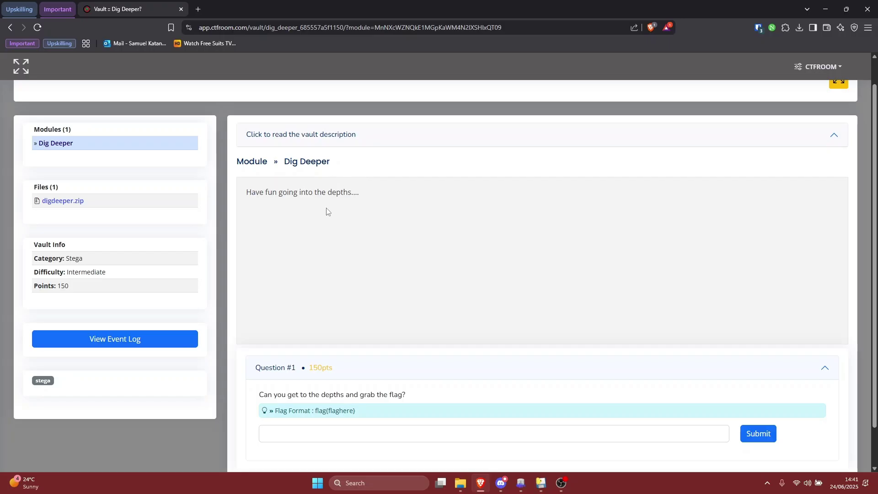
scroll(354, 351, down, 1)
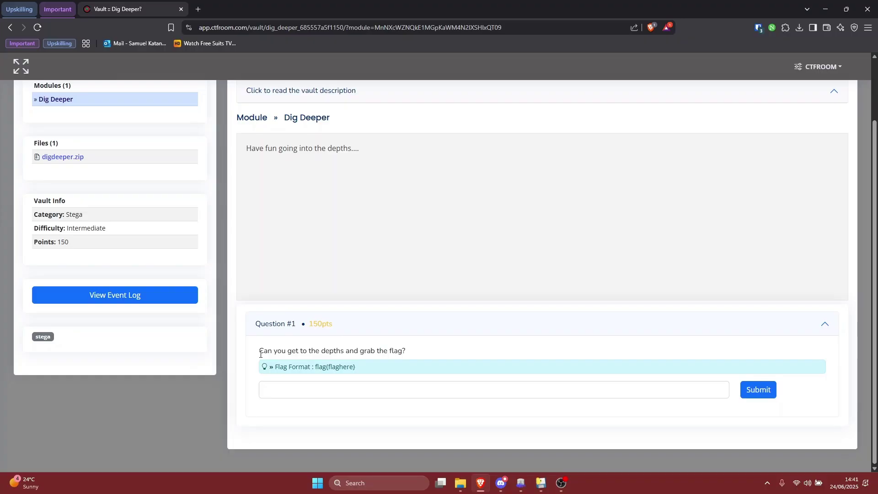
drag(259, 350, 419, 356)
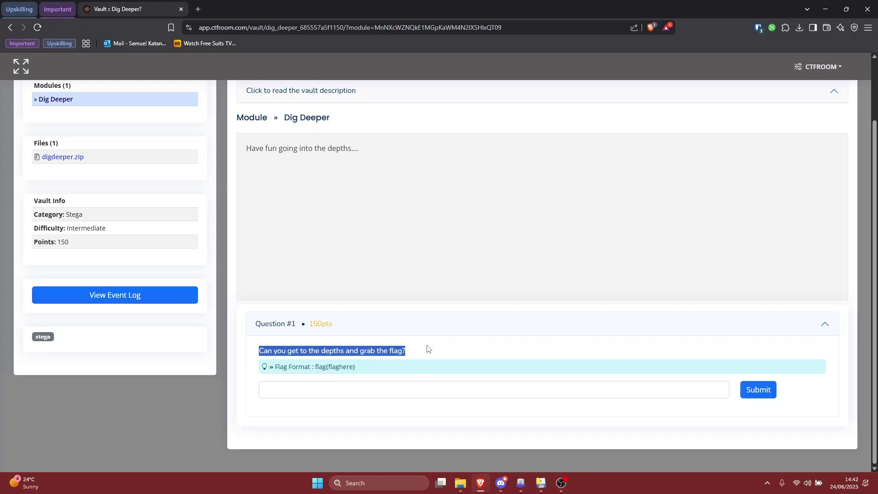
scroll(427, 350, up, 2)
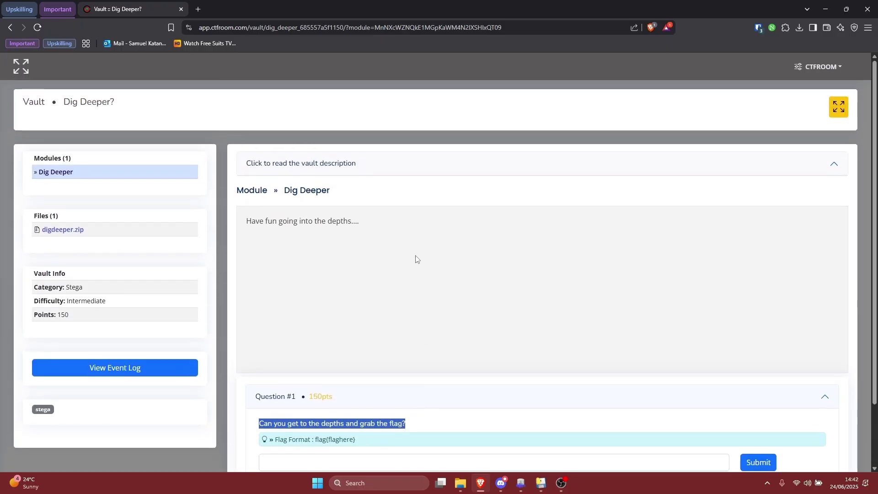
Download digdeeper.zip, extract it with WinRAR into ctfroom_685557e21edaa, and open that folder
click(75, 231)
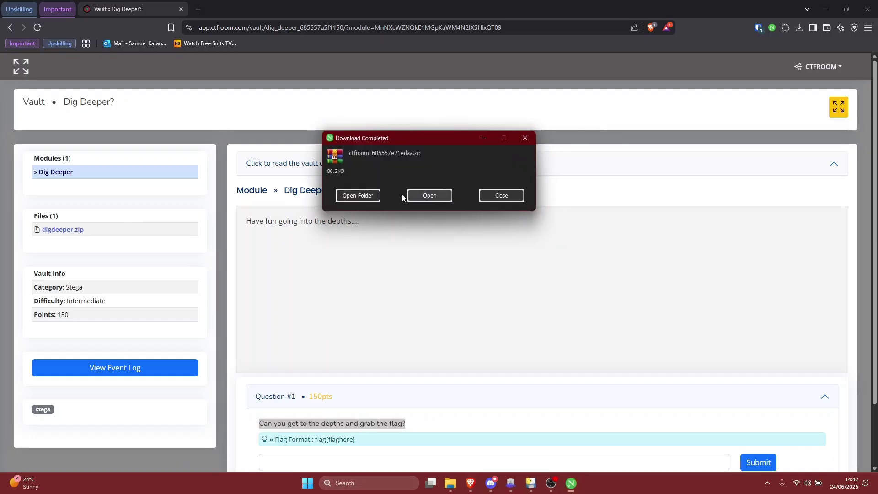
click(372, 198)
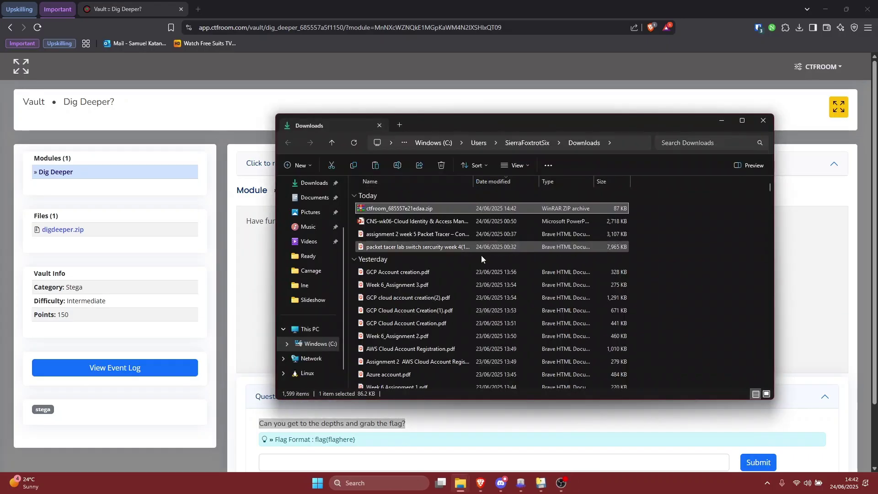
right_click(441, 207)
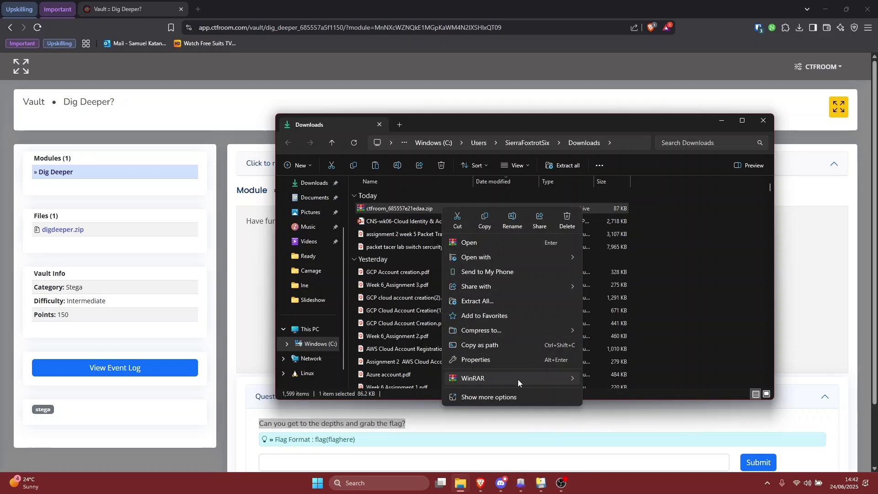
mouse_move(518, 379)
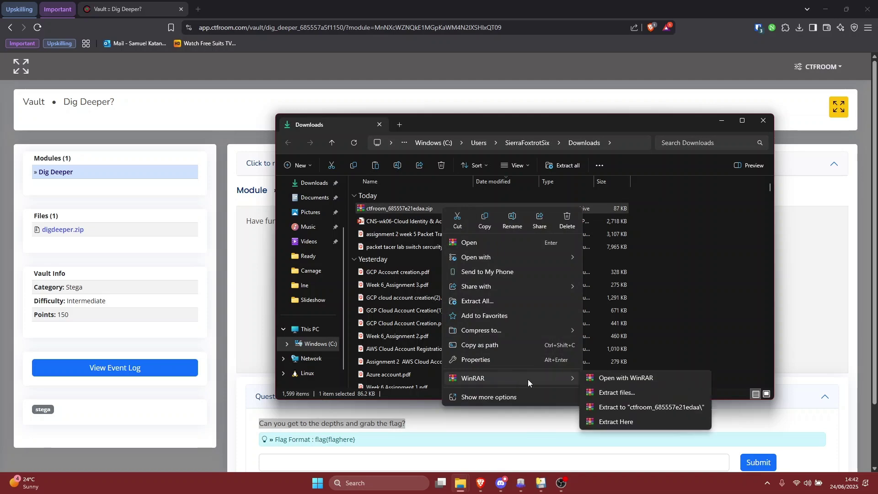
click(622, 409)
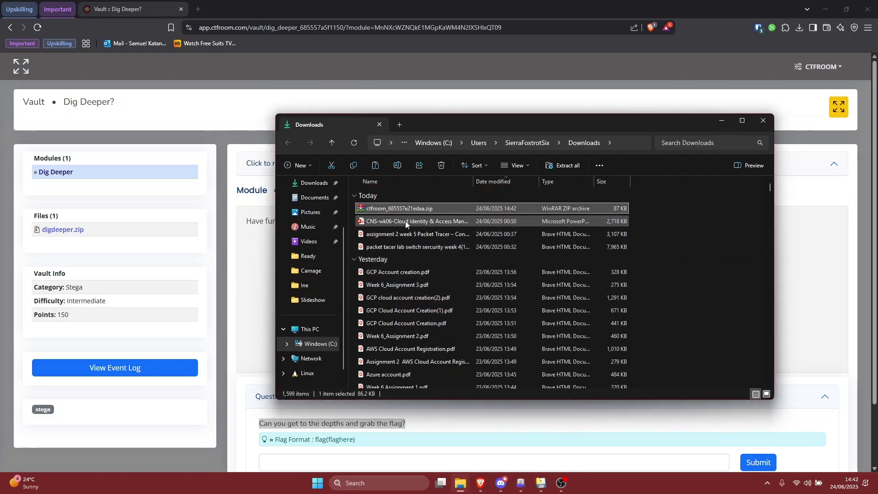
double_click(428, 262)
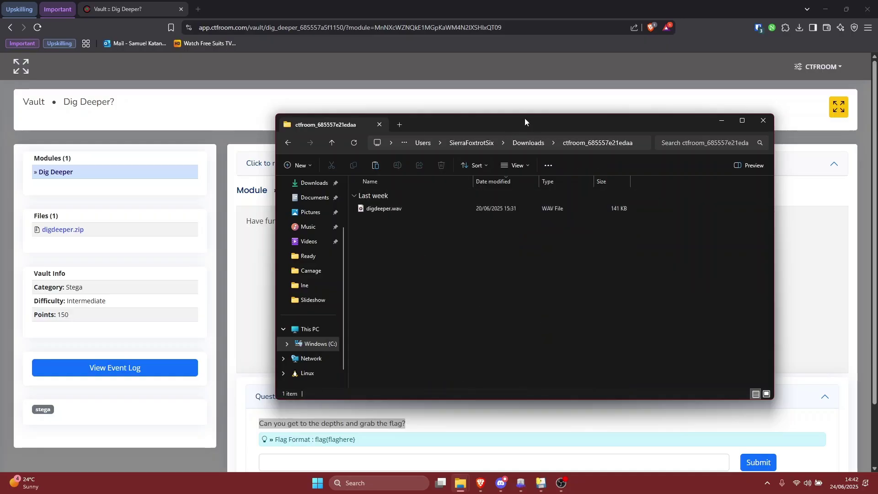
drag(524, 121, 425, 113)
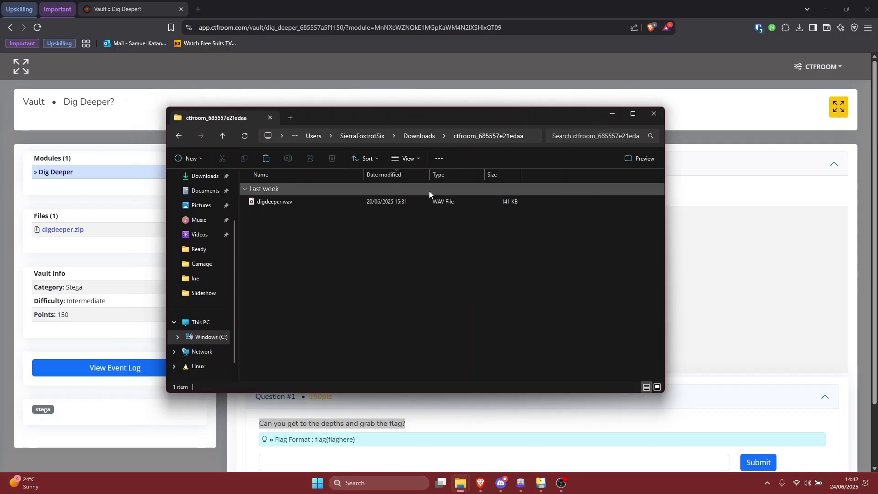
Play digdeeper.wav once in Media Player, then close the player and the folder window
double_click(412, 200)
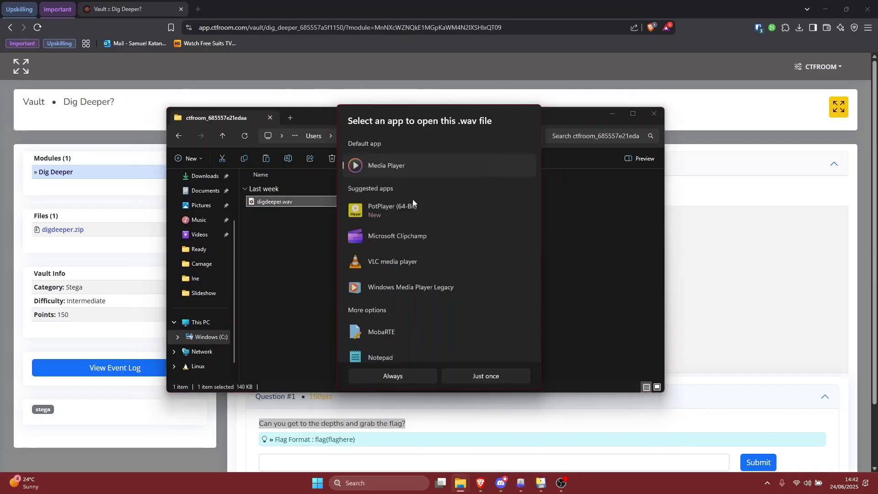
click(473, 377)
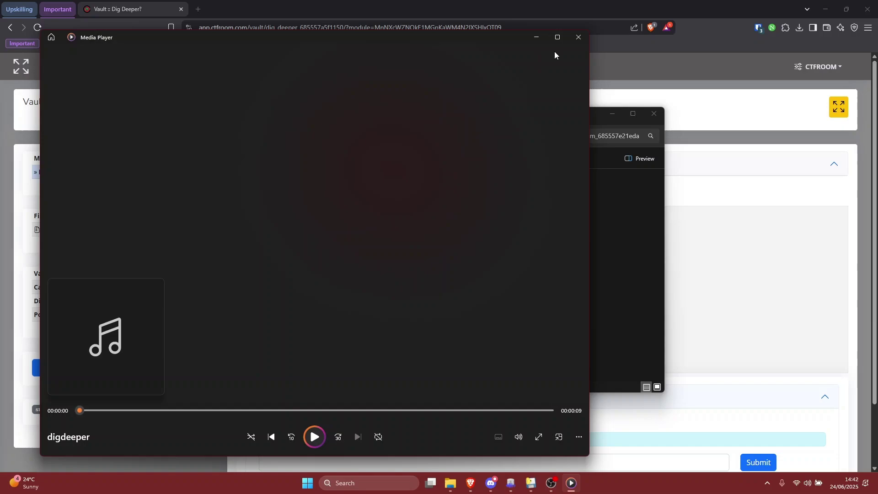
click(578, 38)
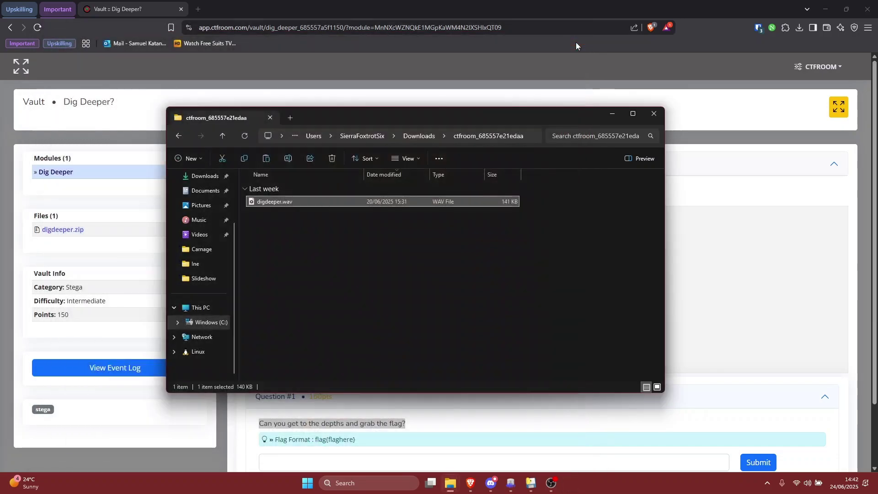
click(657, 111)
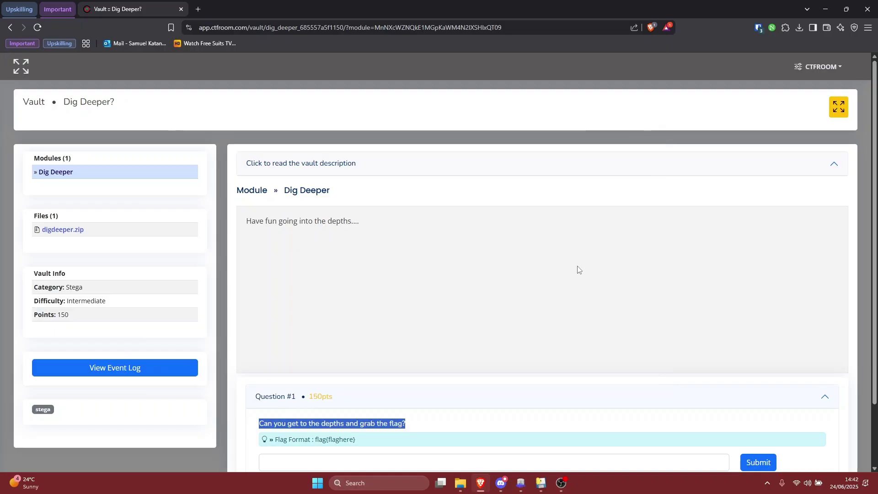
scroll(578, 269, down, 1)
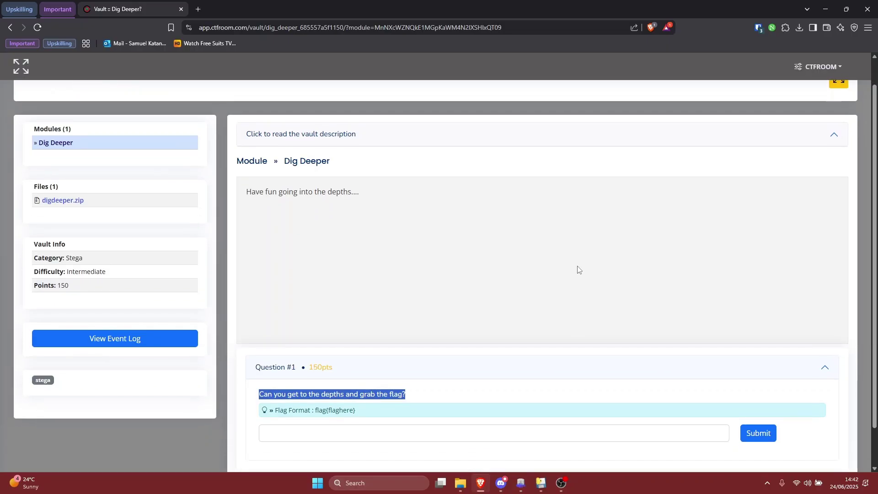
scroll(578, 269, down, 1)
scroll(578, 269, up, 1)
scroll(578, 269, down, 1)
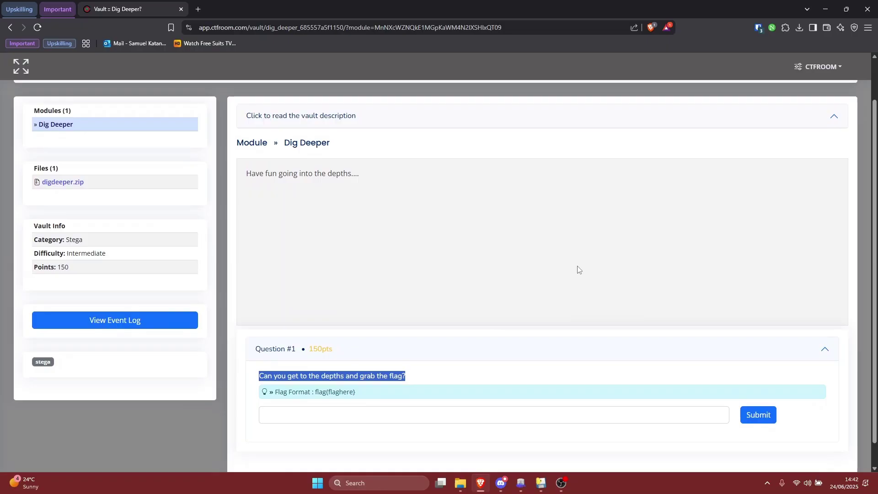
Google 'morsecode' in a new tab and open the MorseCode.World translator
click(202, 9)
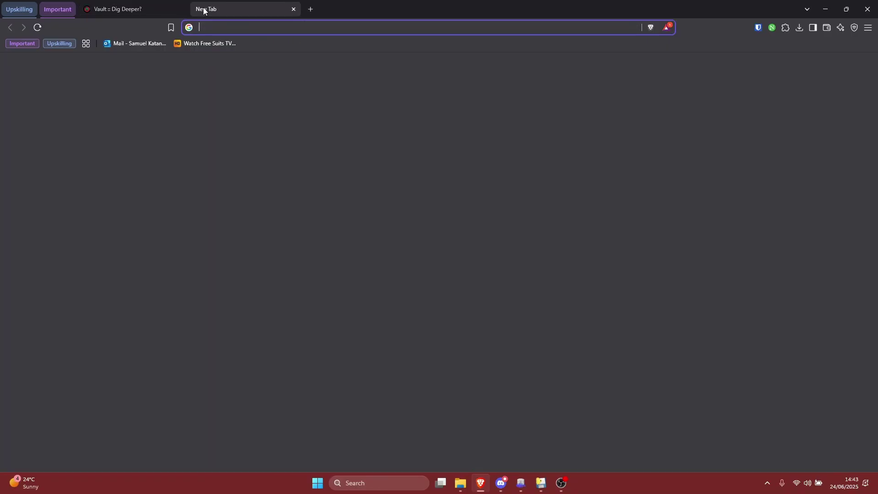
text(morse)
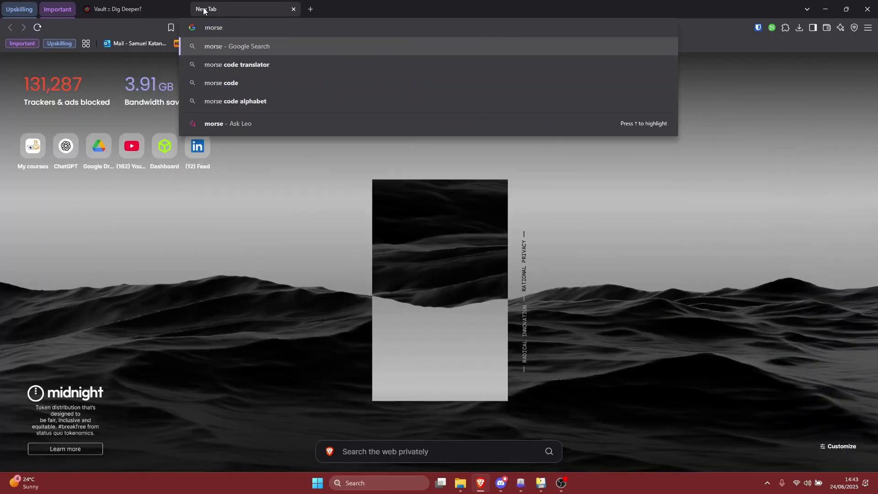
text(code)
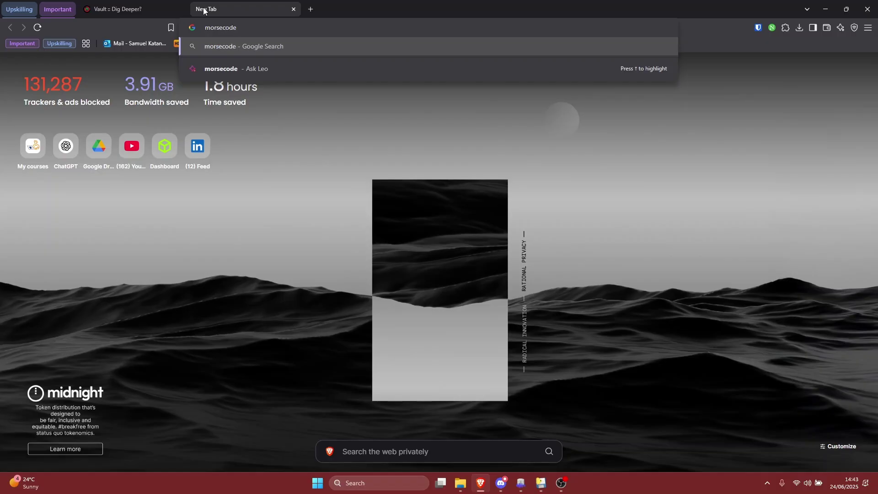
key(Return)
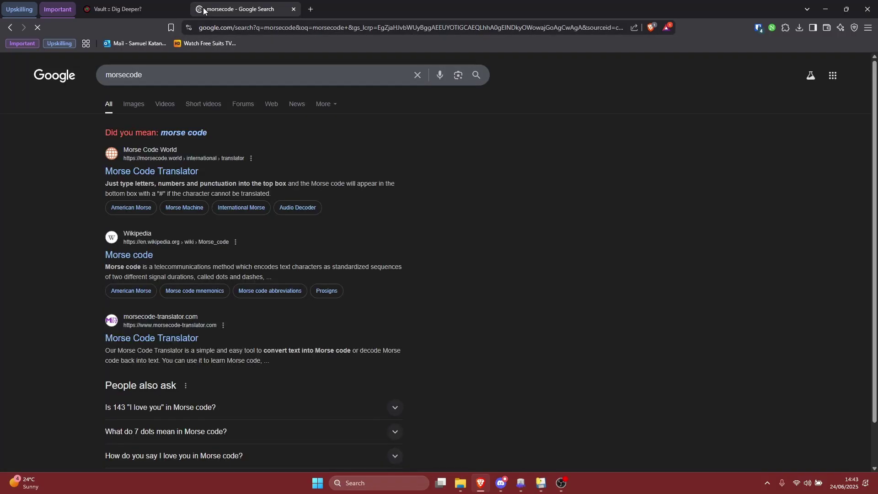
click(147, 172)
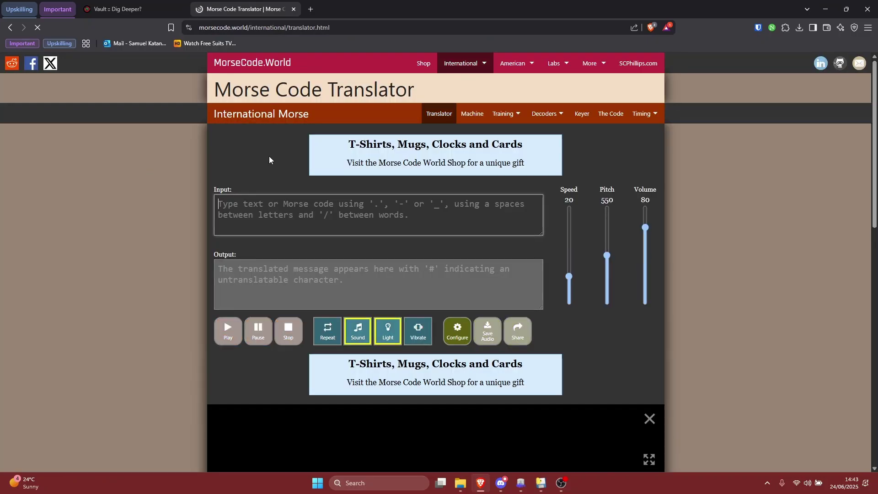
Go from the translator to the Decoders > Audio Decoder page and start choosing an audio file
click(365, 236)
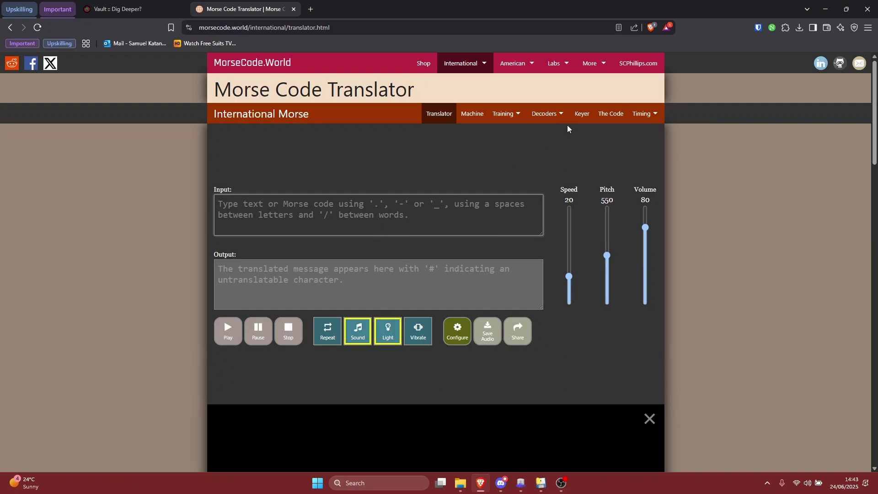
mouse_move(547, 114)
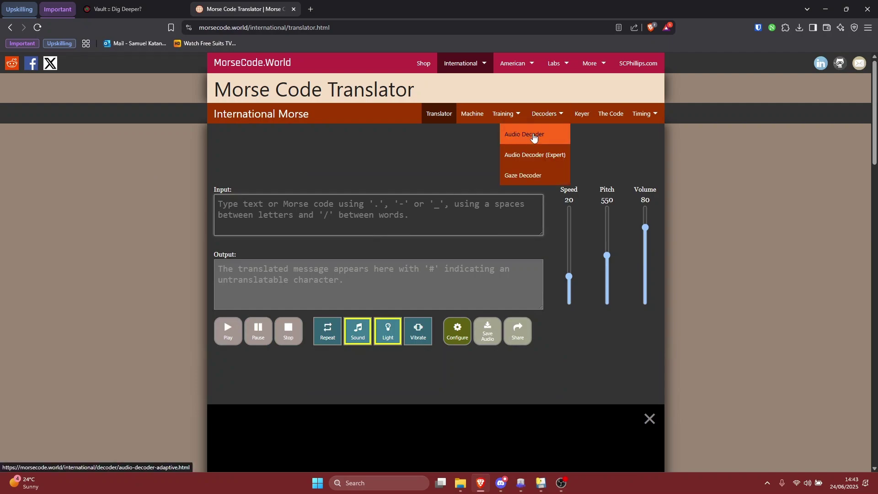
click(536, 137)
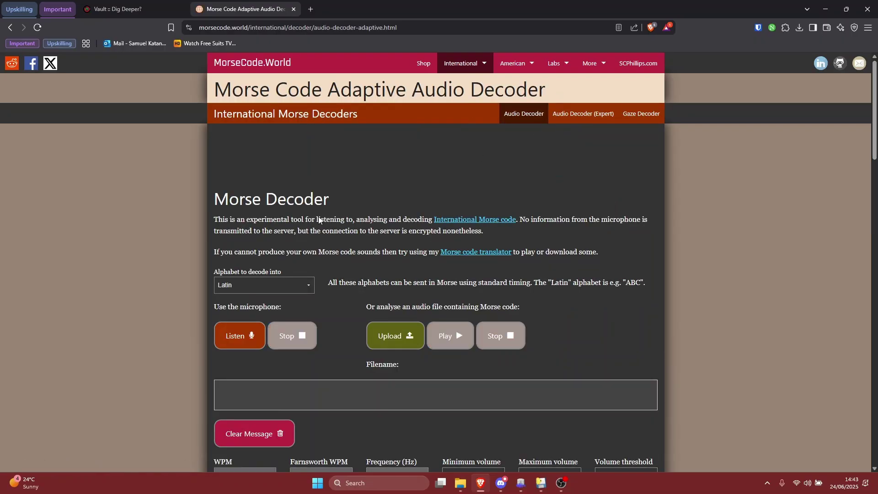
click(389, 342)
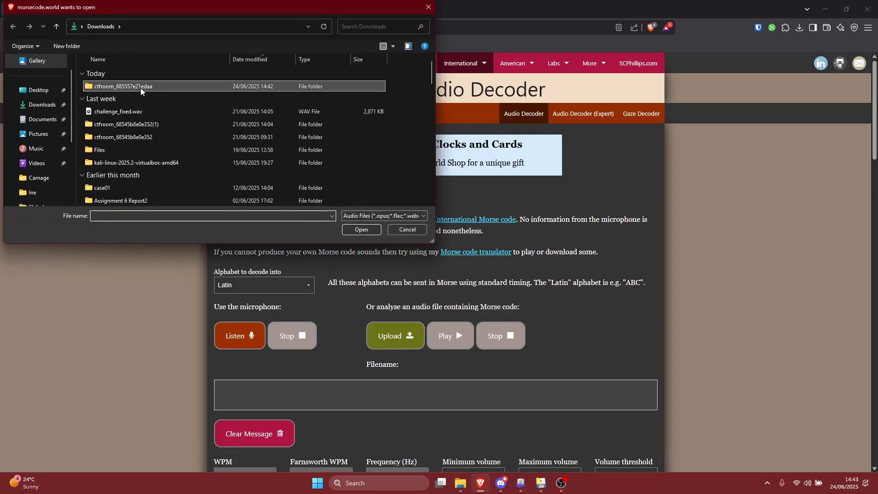
Load digdeeper.wav from the ctfroom_685557e21edaa folder into the decoder and play it
double_click(141, 86)
double_click(174, 88)
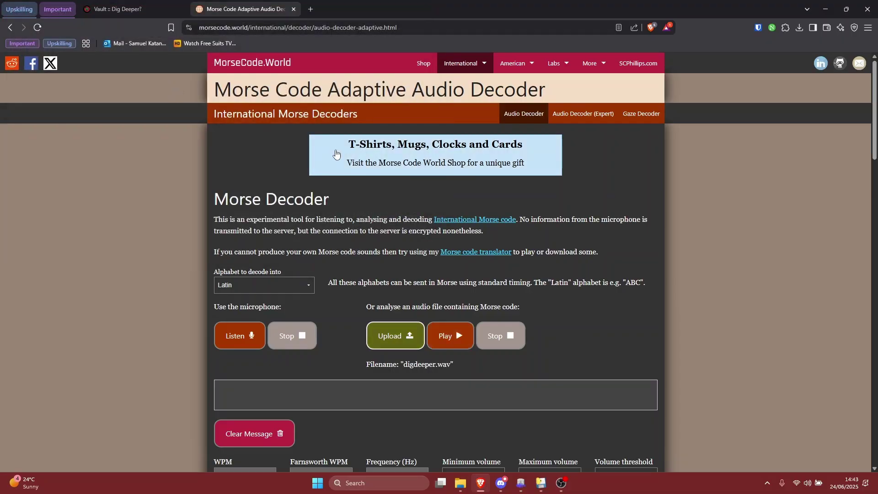
scroll(475, 260, down, 1)
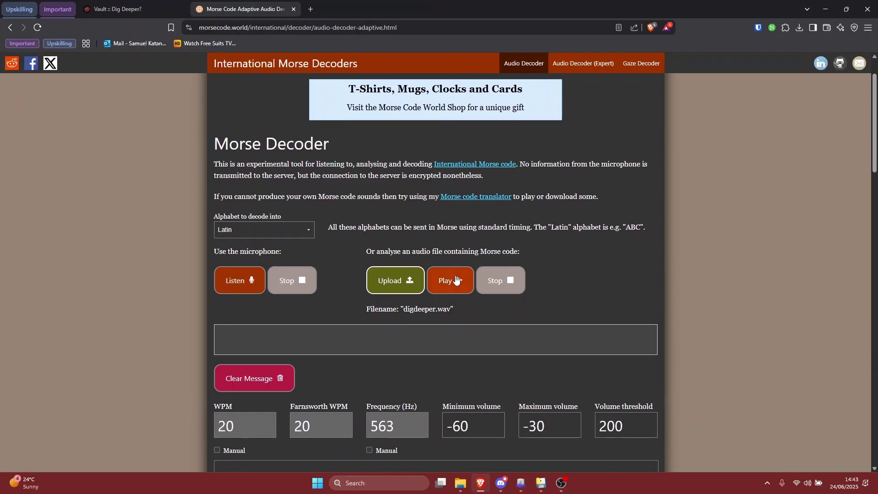
click(456, 280)
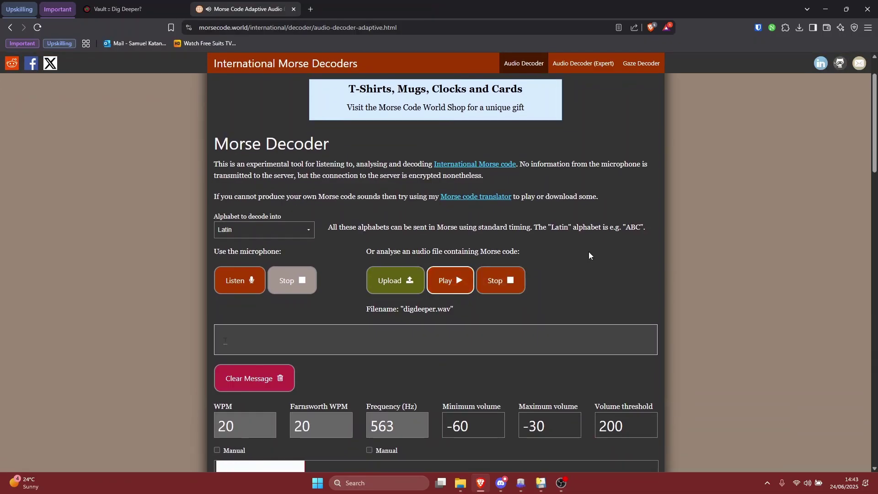
scroll(588, 251, down, 1)
scroll(589, 252, down, 1)
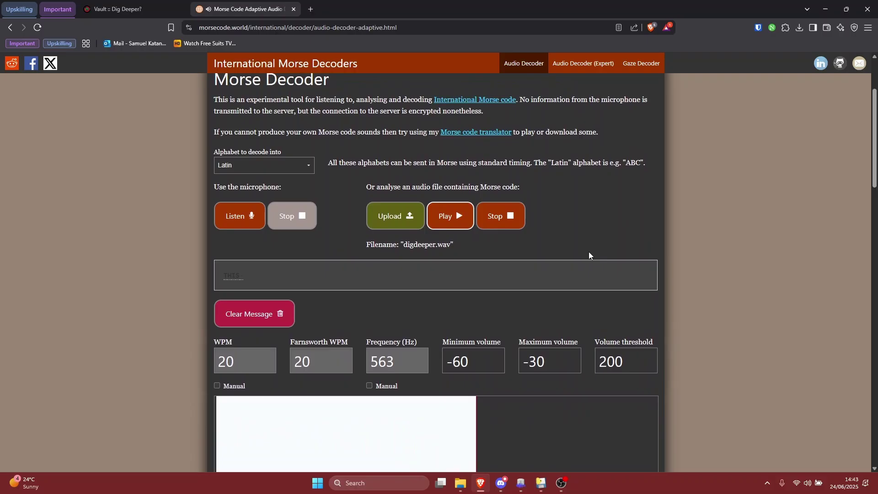
scroll(594, 308, down, 1)
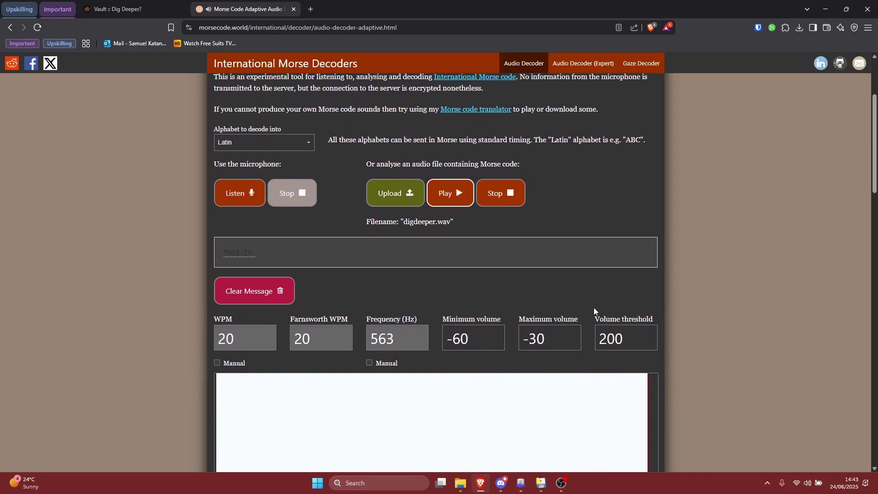
scroll(594, 307, down, 1)
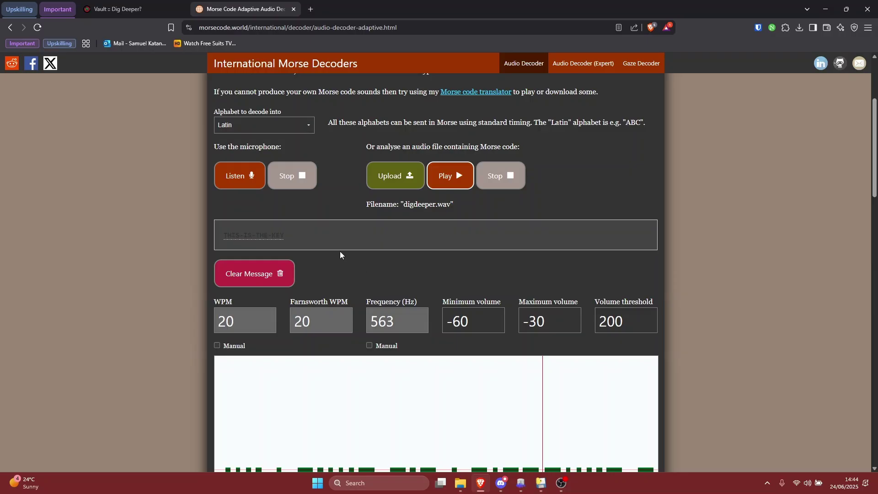
Copy the decoded message THIS-IS-THE-KEY from the message box
drag(291, 234, 236, 239)
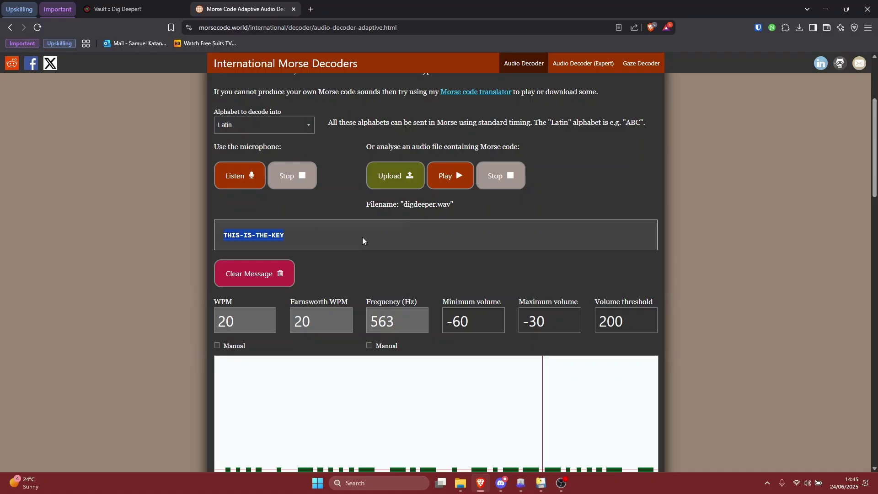
right_click(267, 238)
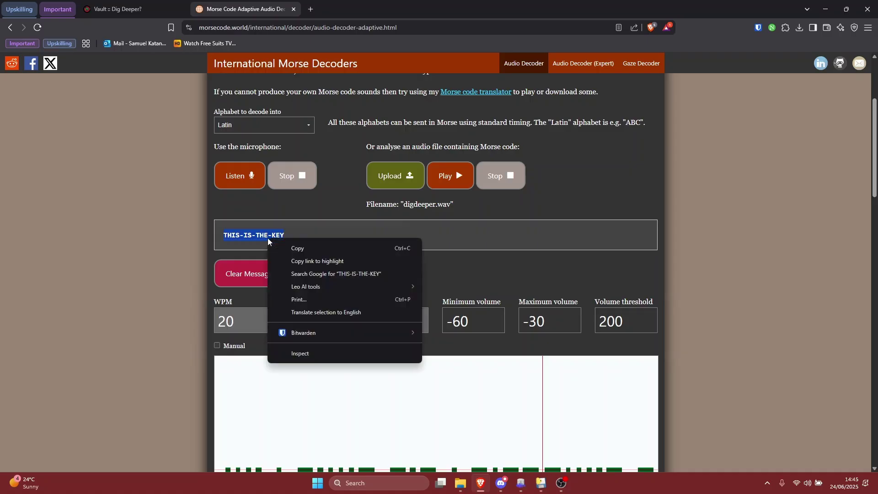
click(287, 243)
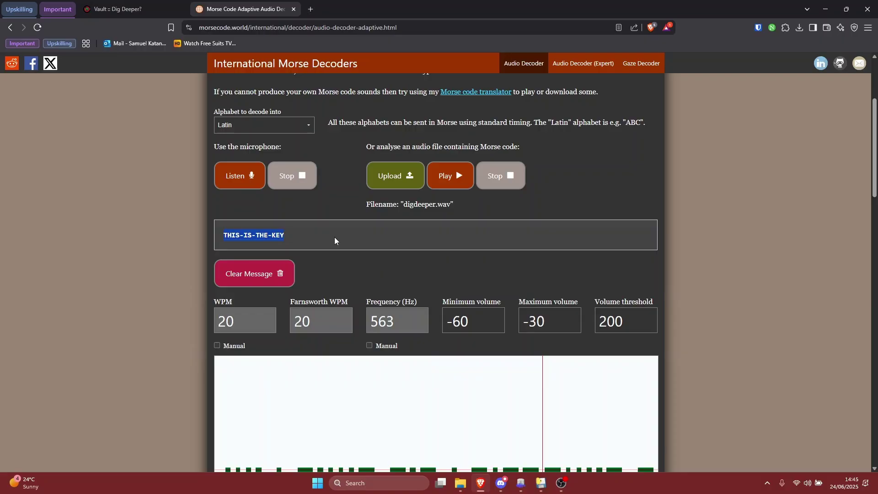
scroll(334, 237, up, 4)
Switch to the Vault :: Dig Deeper? tab and reread its description
click(123, 8)
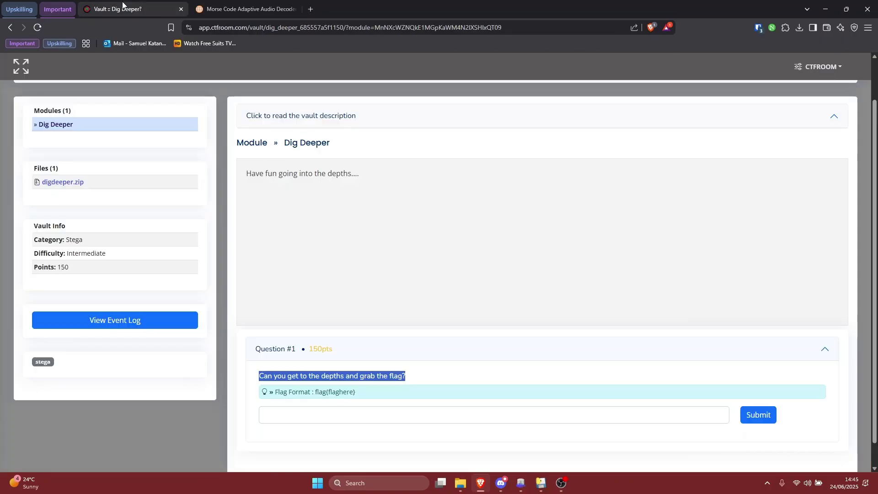
drag(364, 177, 257, 177)
click(298, 176)
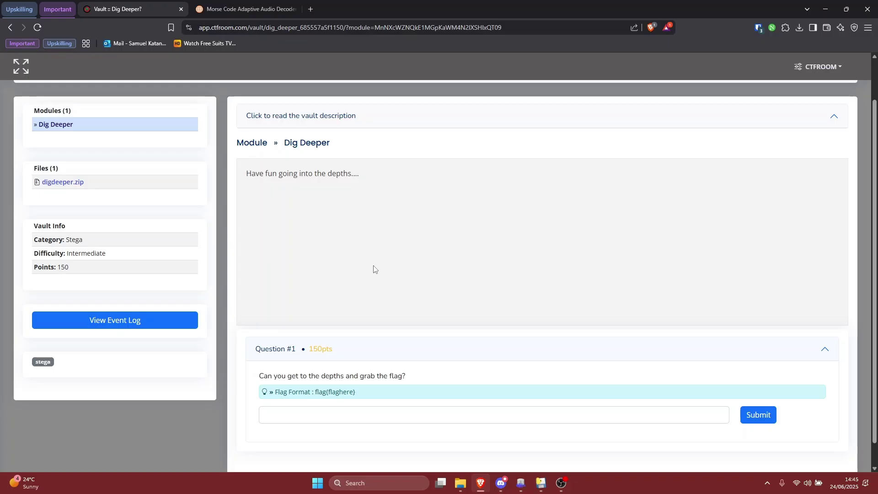
Close the Morse decoder tab, leaving only the vault page open
click(294, 12)
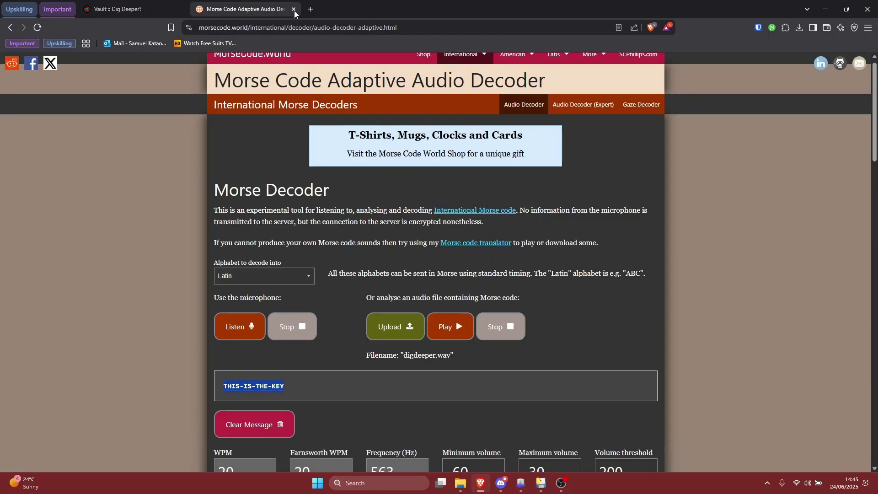
click(294, 10)
scroll(398, 216, up, 1)
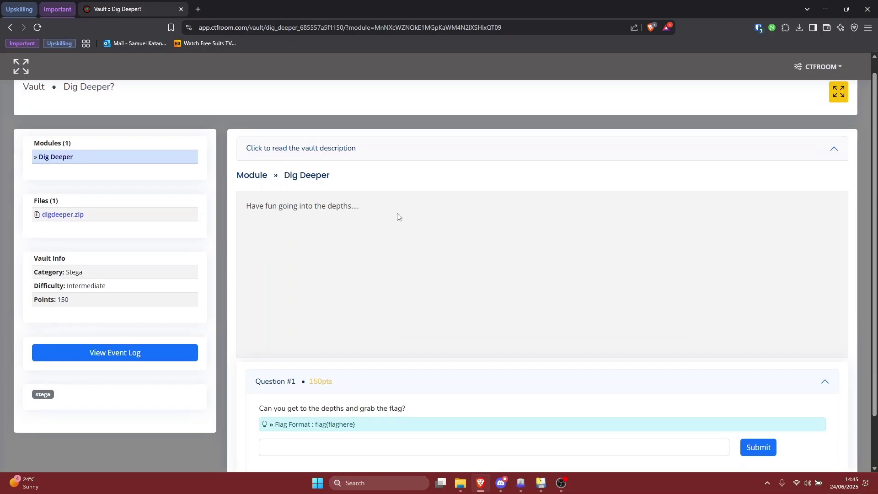
scroll(398, 217, down, 1)
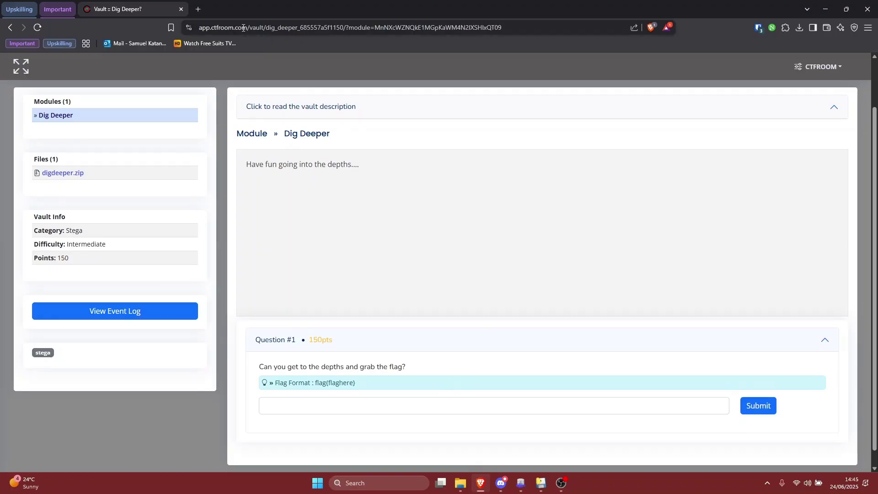
Search Google for deepsound in a new tab and open the Jpinsoft/DeepSound GitHub repository
click(198, 10)
text(d)
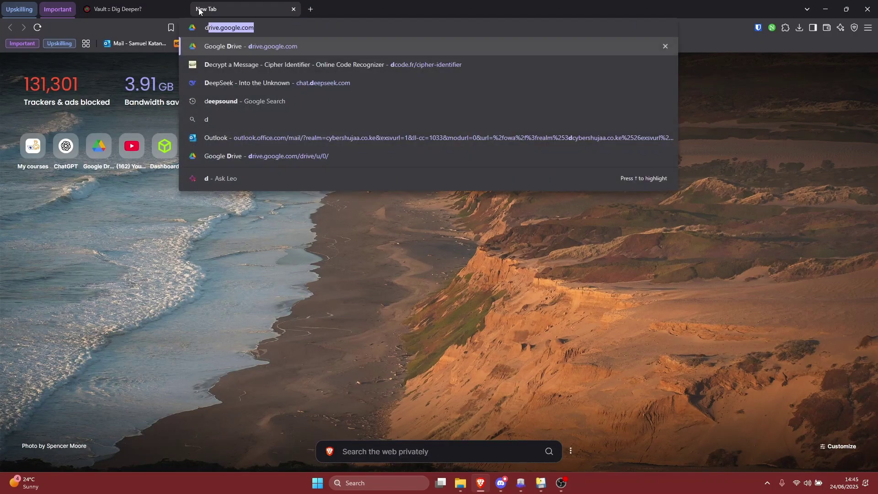
text(eepsound)
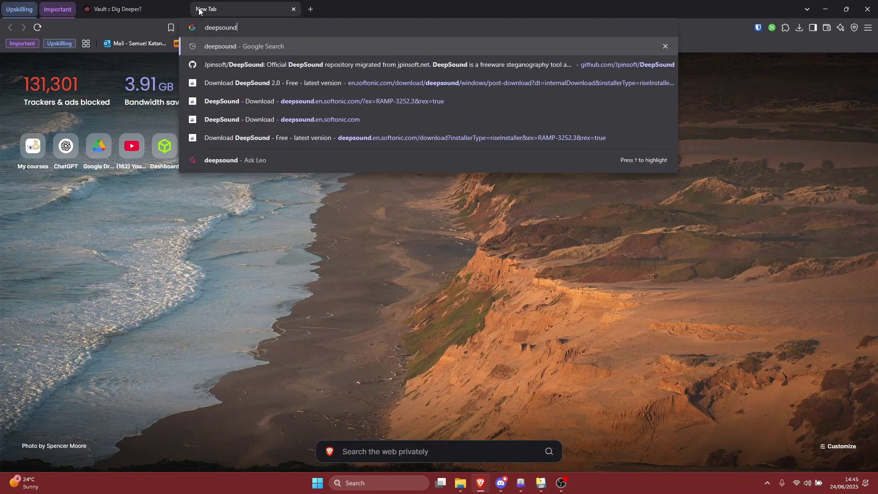
key(Return)
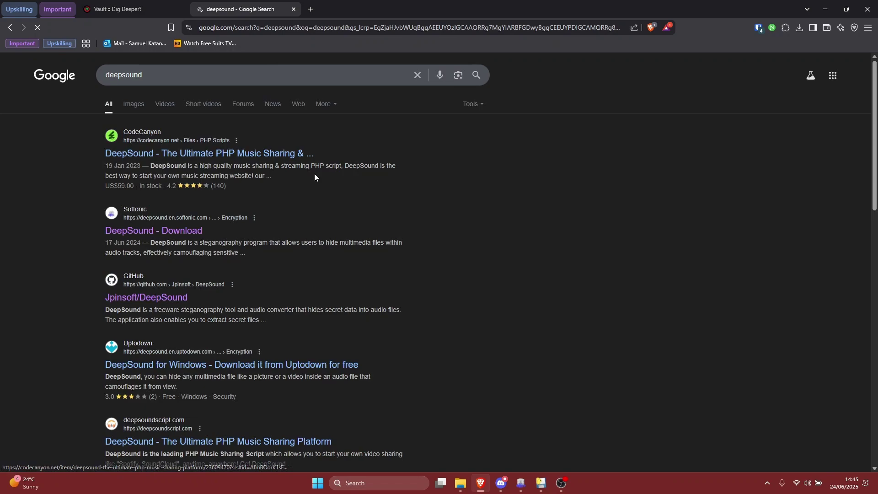
scroll(315, 223, down, 3)
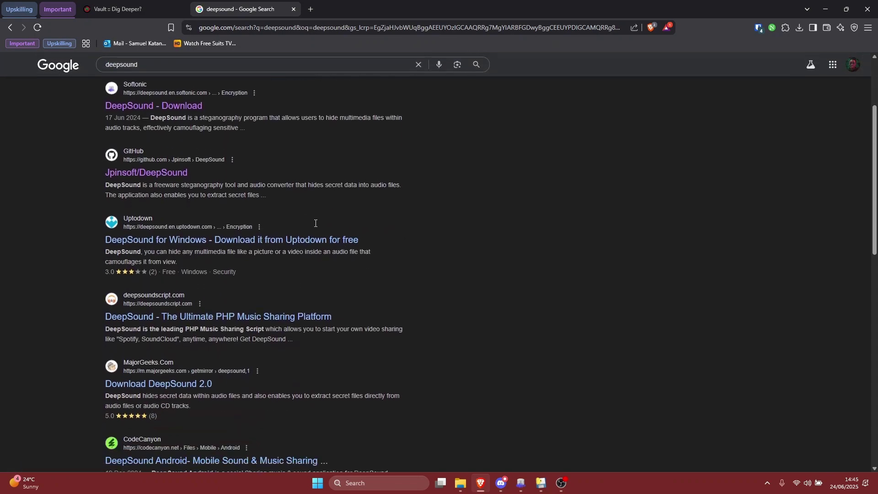
click(150, 164)
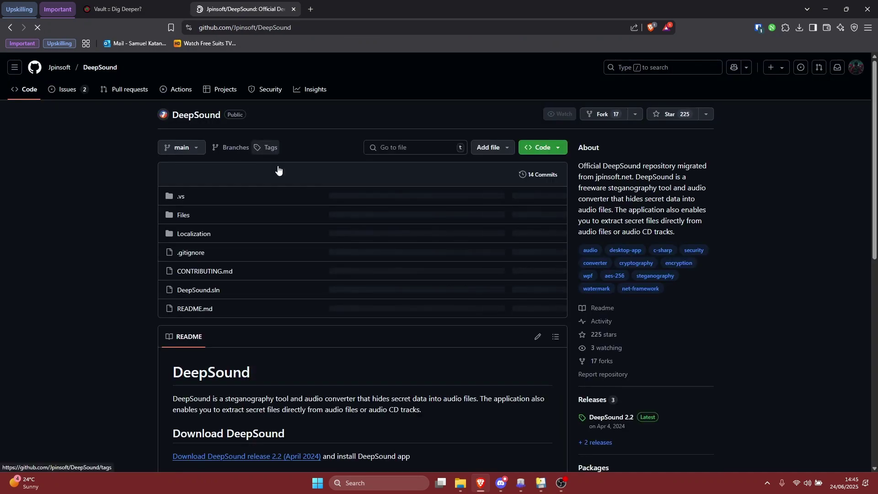
Download the DeepSound 2.2 installer DeepSound_2_2_2404_14_Setup.msi, then close the GitHub tab
scroll(279, 224, down, 5)
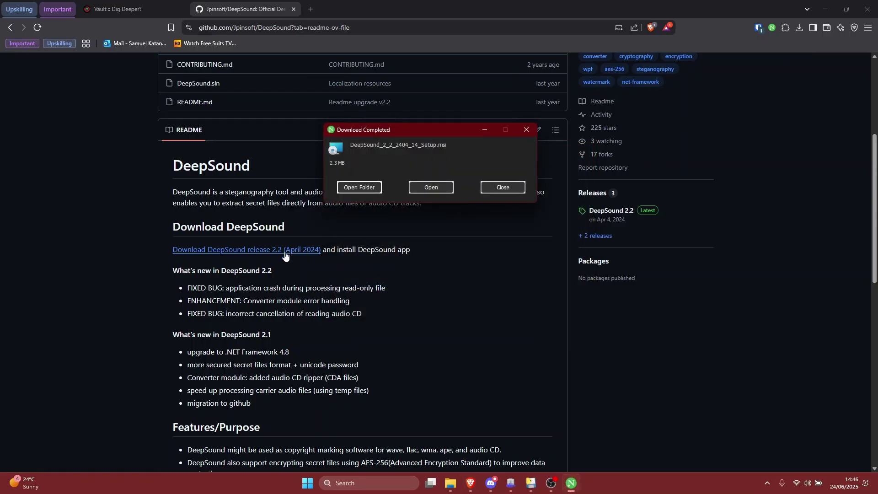
click(493, 189)
scroll(415, 169, up, 1)
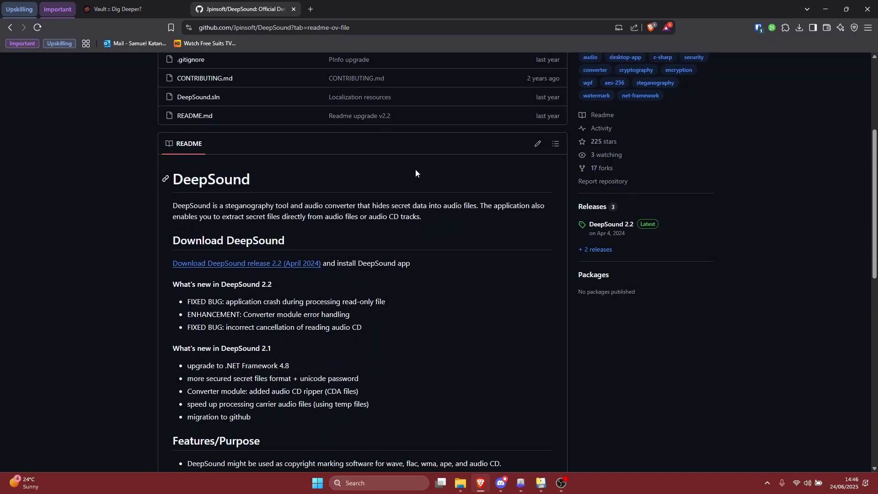
scroll(416, 169, up, 4)
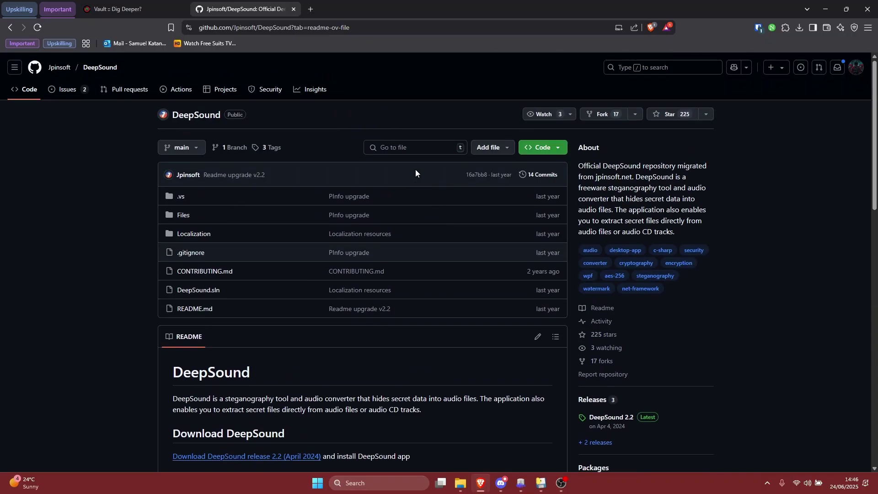
click(293, 9)
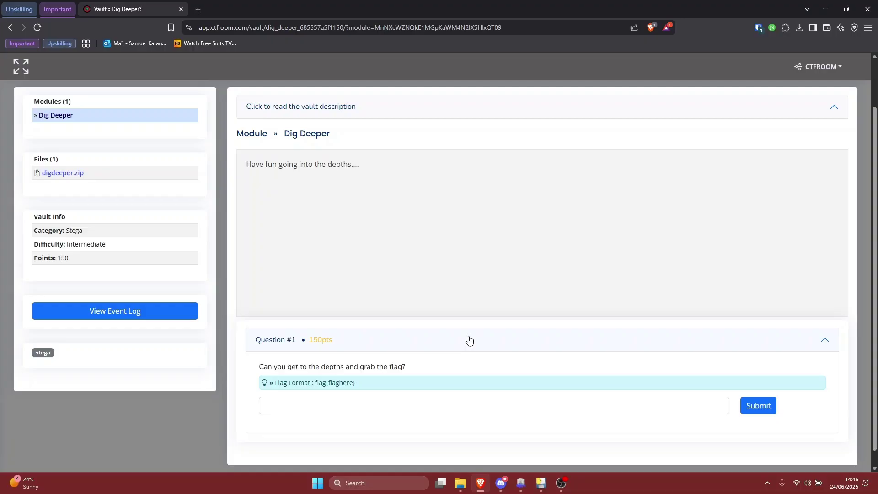
In DeepSound, open digdeeper.wav from the Downloads ctfroom folder as the carrier file
click(520, 483)
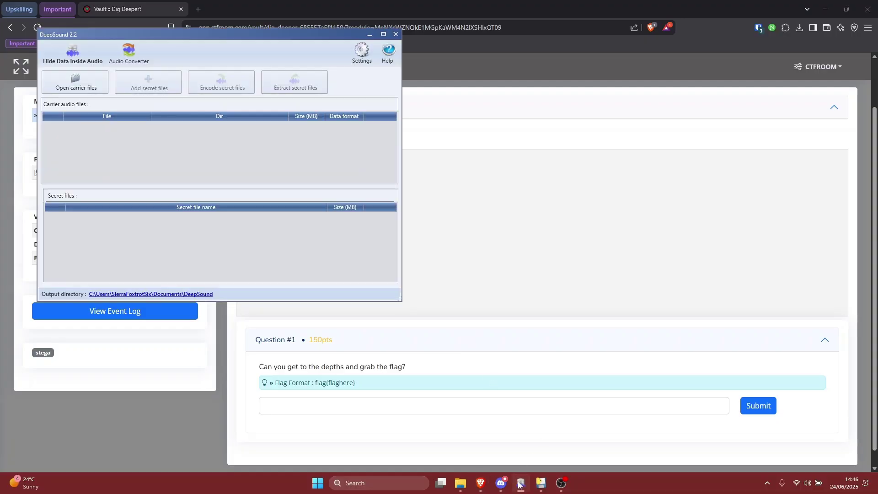
drag(283, 37, 558, 83)
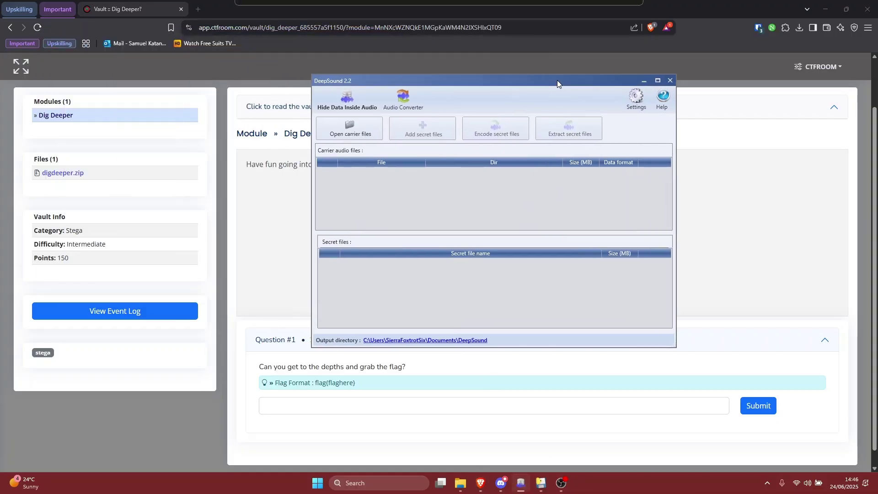
click(367, 133)
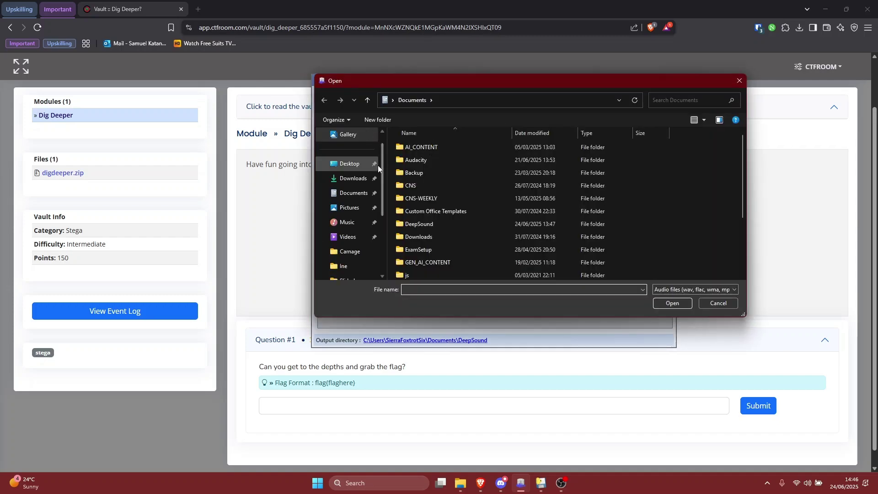
click(348, 186)
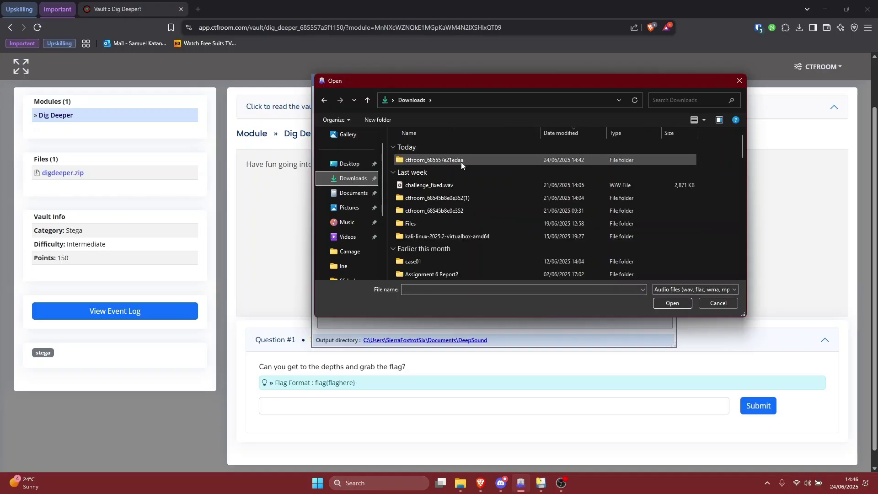
double_click(461, 162)
double_click(481, 161)
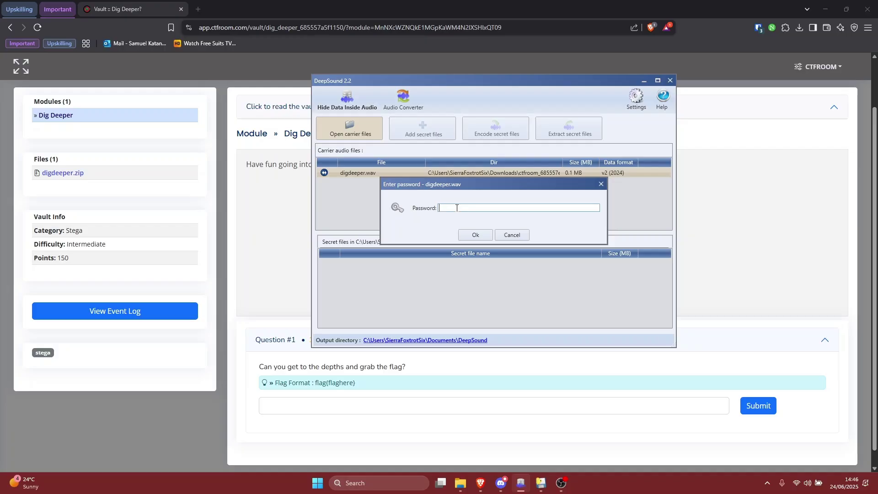
Paste the decoded key as the password, which is rejected as wrong
key(Caps_Lock)
key(ctrl+v)
click(480, 236)
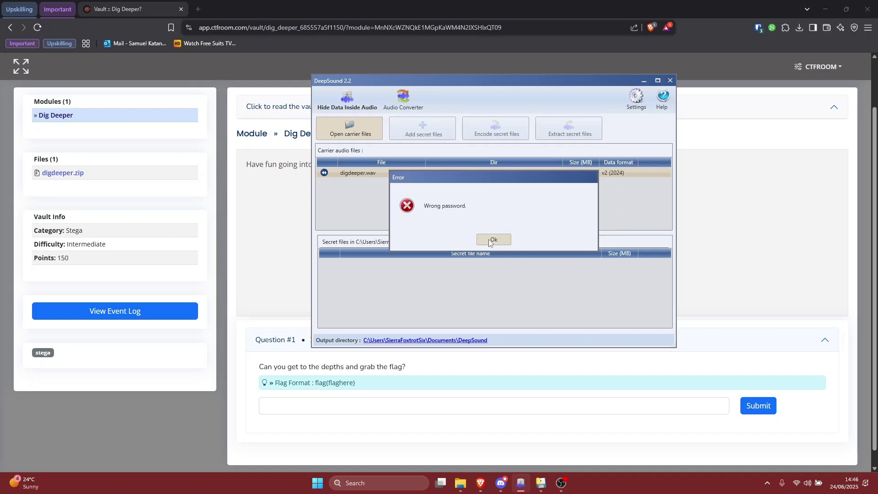
click(490, 241)
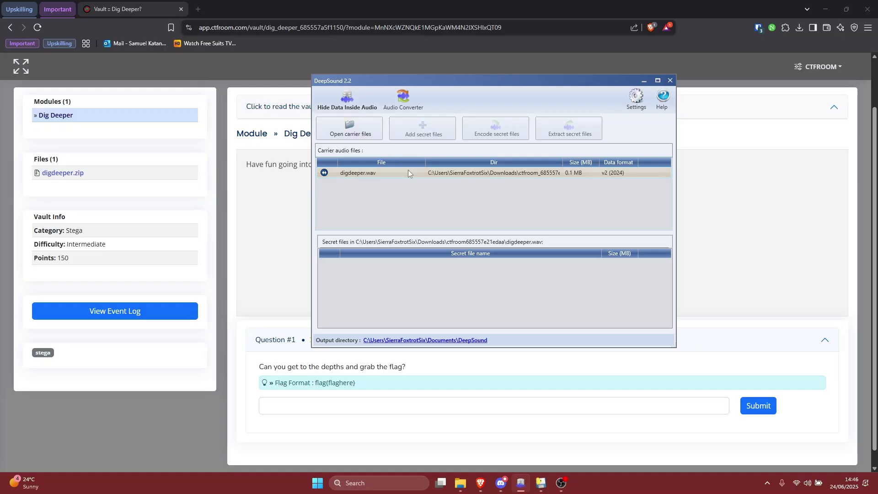
Reload digdeeper.wav and enter the corrected password to reveal secretssodeep.jpg
click(373, 135)
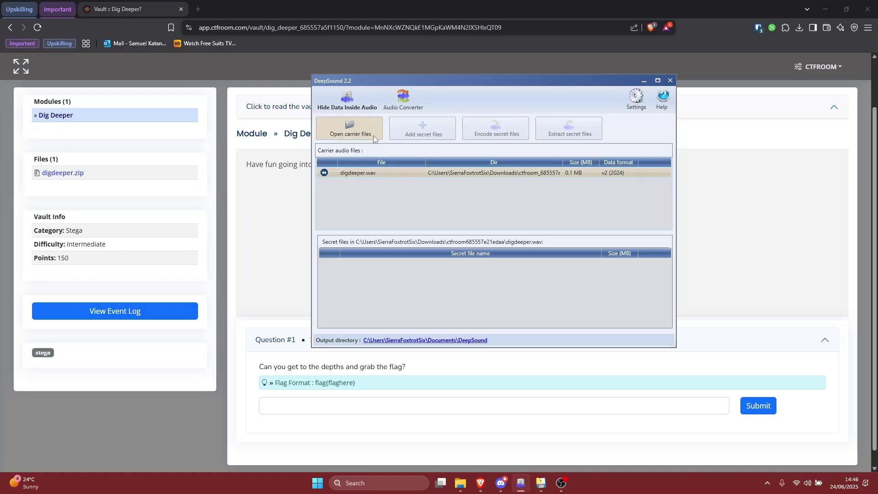
double_click(437, 160)
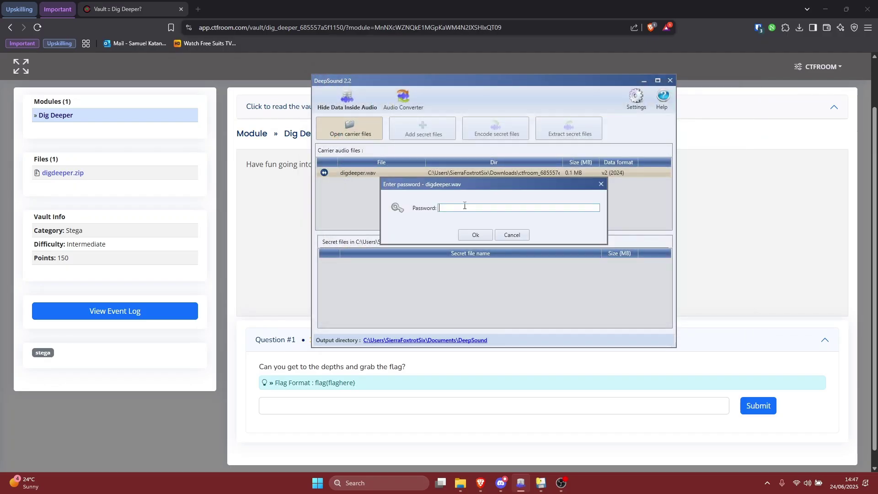
text(••••••••••••••)
click(476, 235)
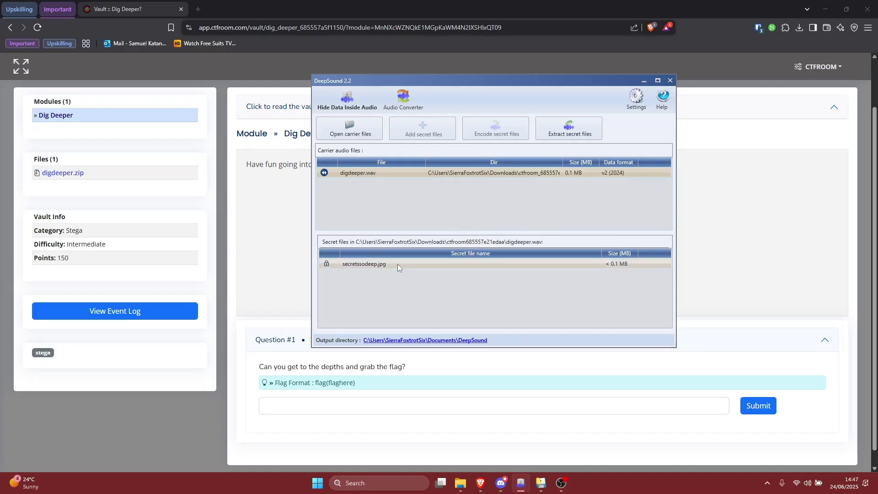
Extract the hidden secretssodeep.jpg from the WAV with DeepSound, then close the tool
click(380, 265)
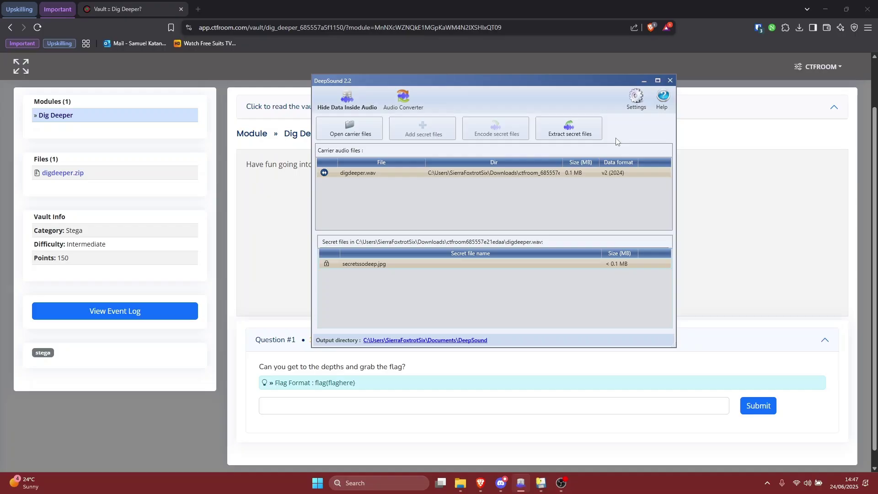
click(585, 131)
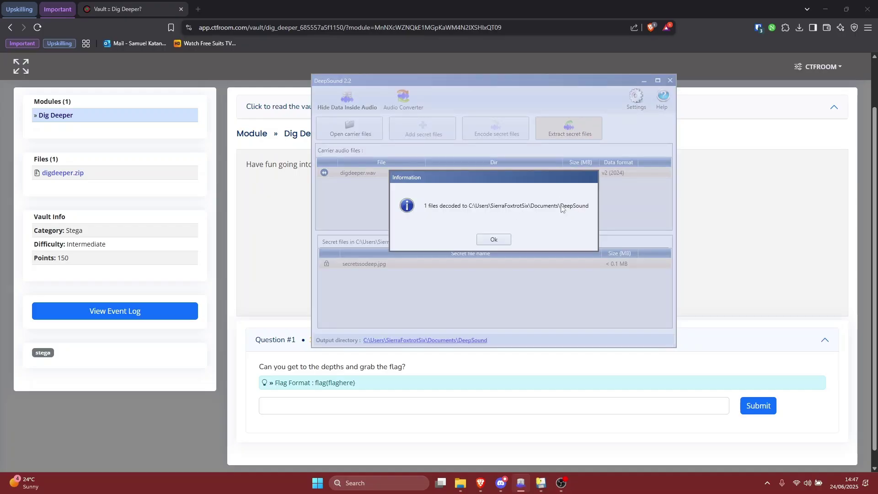
click(492, 240)
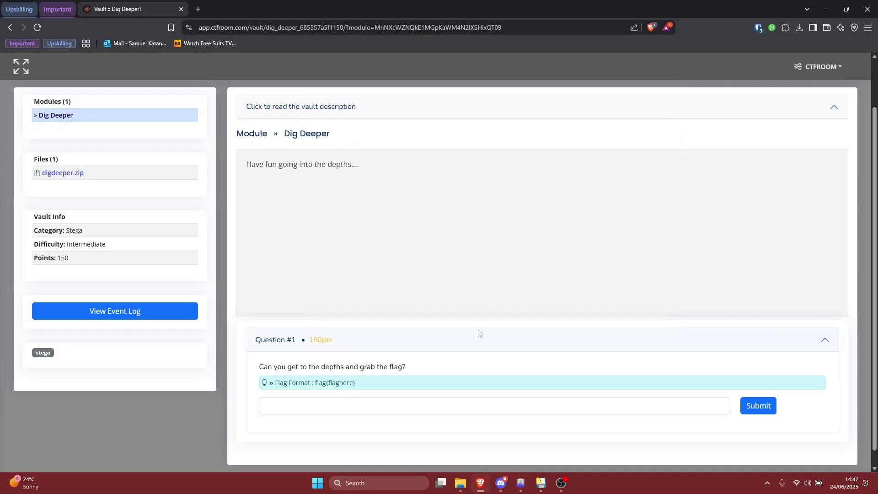
In File Explorer, go to Documents > DeepSound and select the extracted secretssodeep.jpg
click(461, 480)
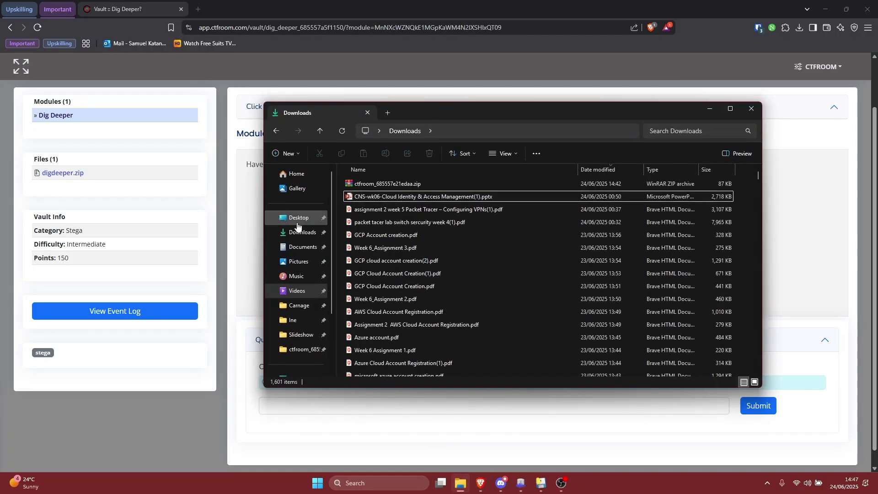
click(303, 247)
scroll(414, 226, down, 15)
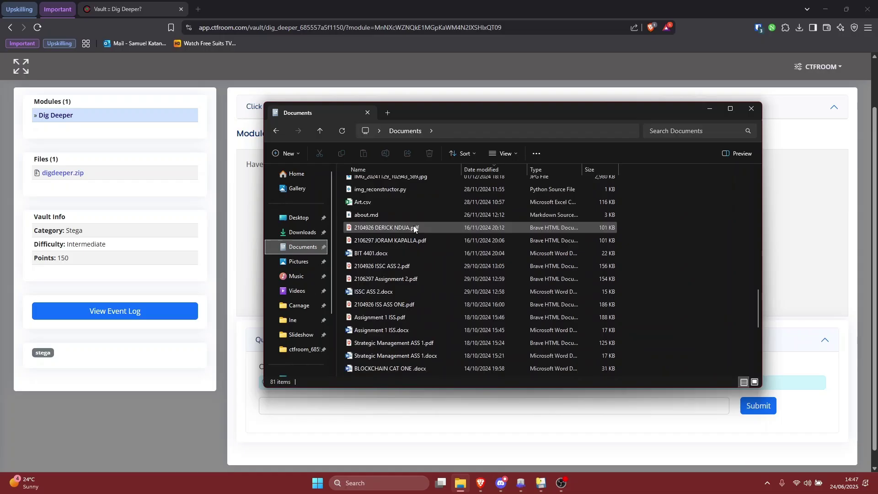
scroll(413, 226, down, 1)
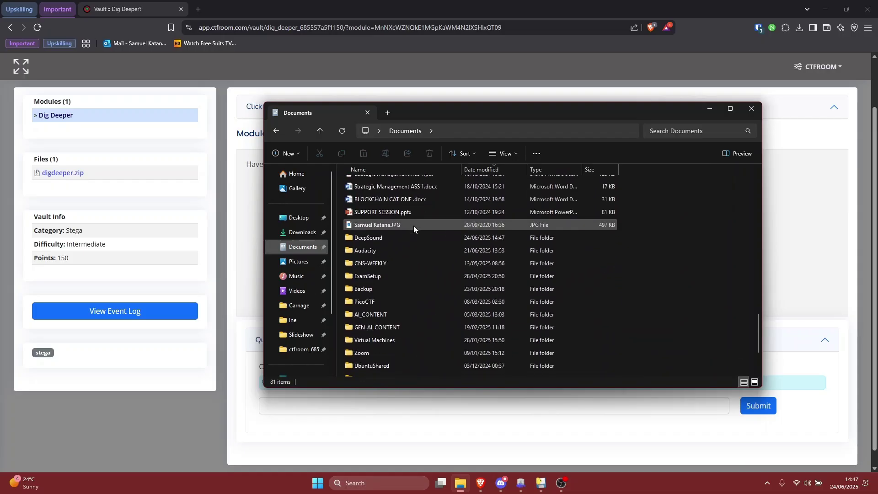
double_click(388, 238)
click(368, 203)
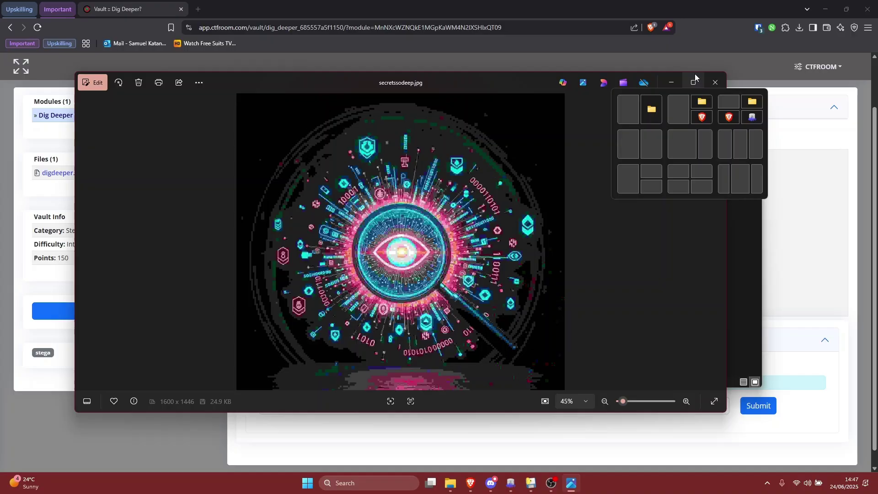
View secretssodeep.jpg maximized in Photos, then restore the viewer to its smaller size
click(694, 81)
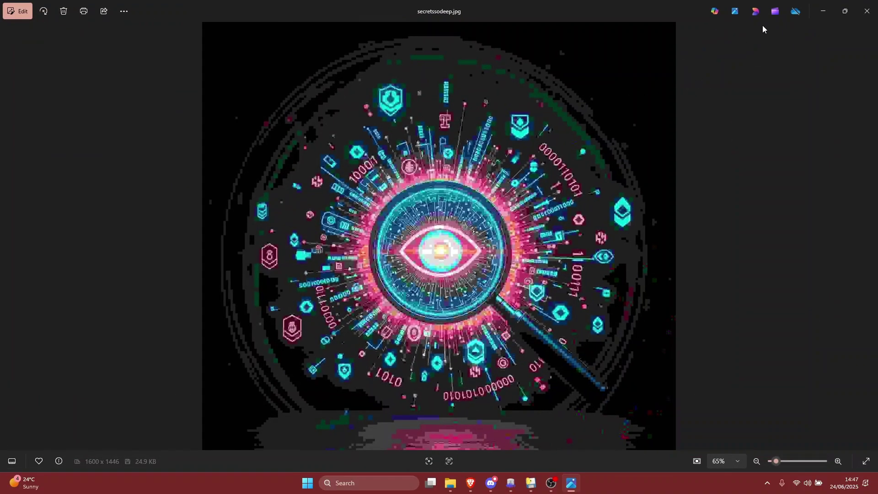
click(840, 14)
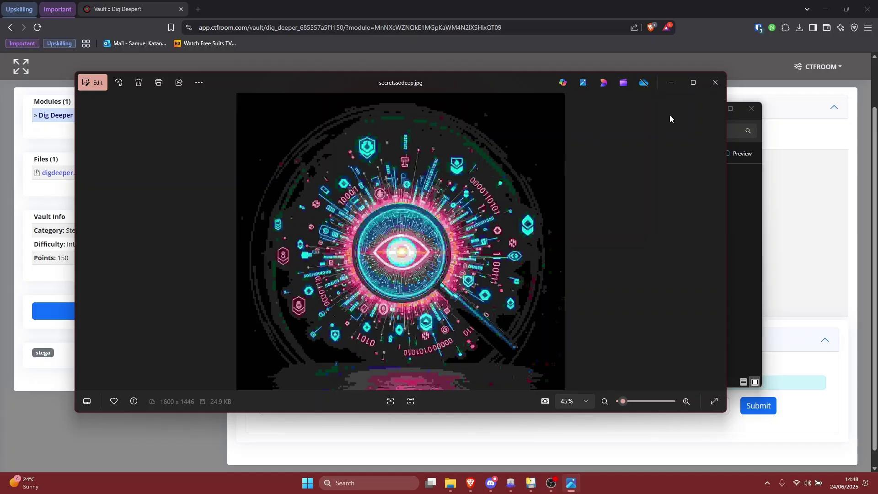
Close Photos and the DeepSound folder, then reread the Dig Deeper vault description
click(715, 83)
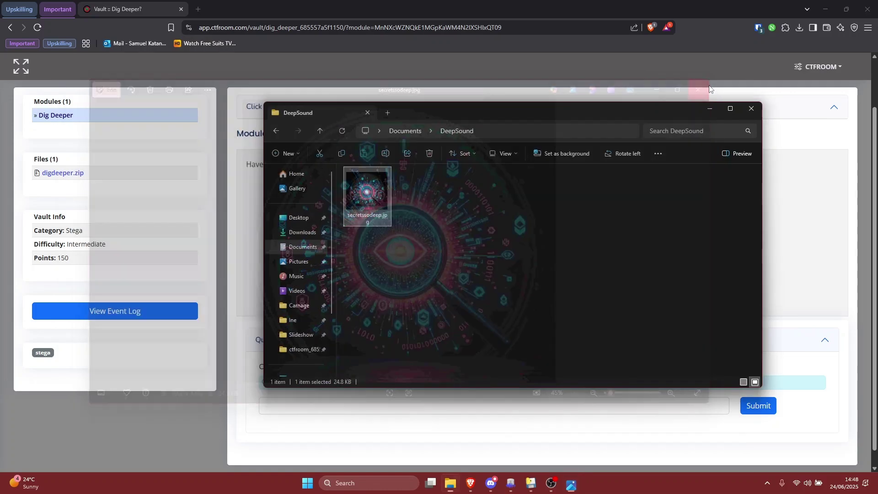
click(753, 110)
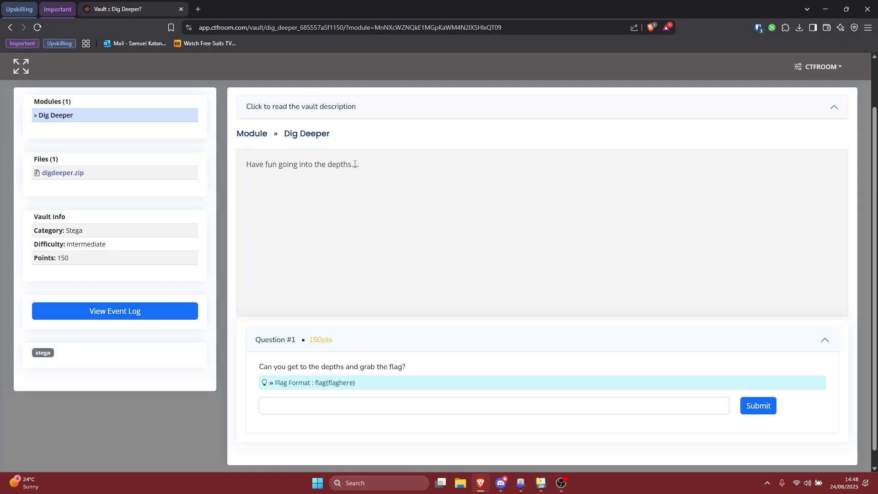
drag(363, 170, 246, 166)
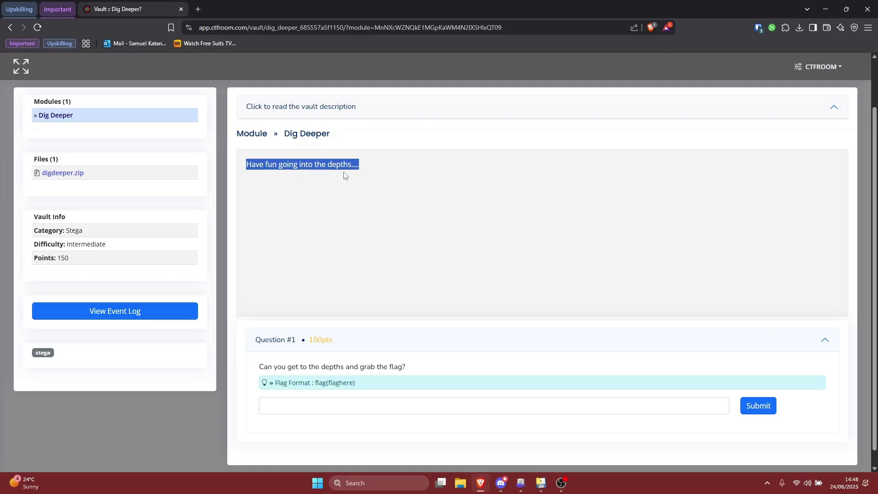
click(411, 368)
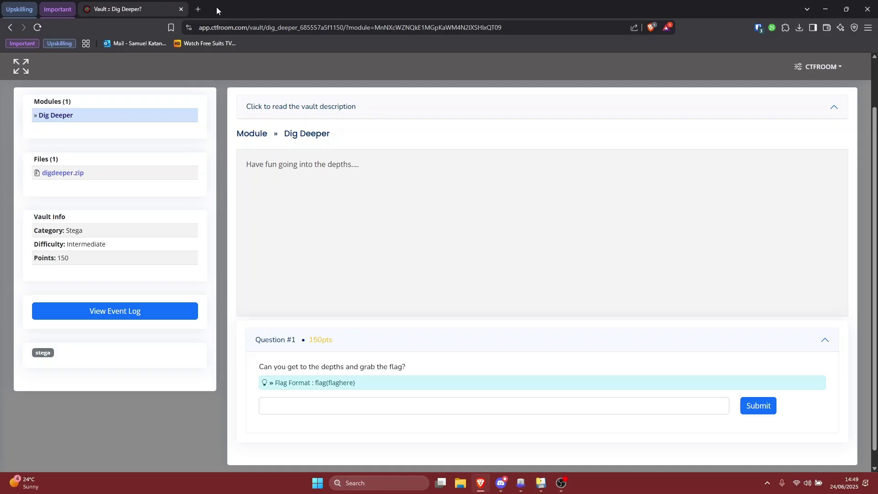
Search Google for 'Syndrome Trellis Codes' in a new tab
click(198, 9)
text(Syndrome)
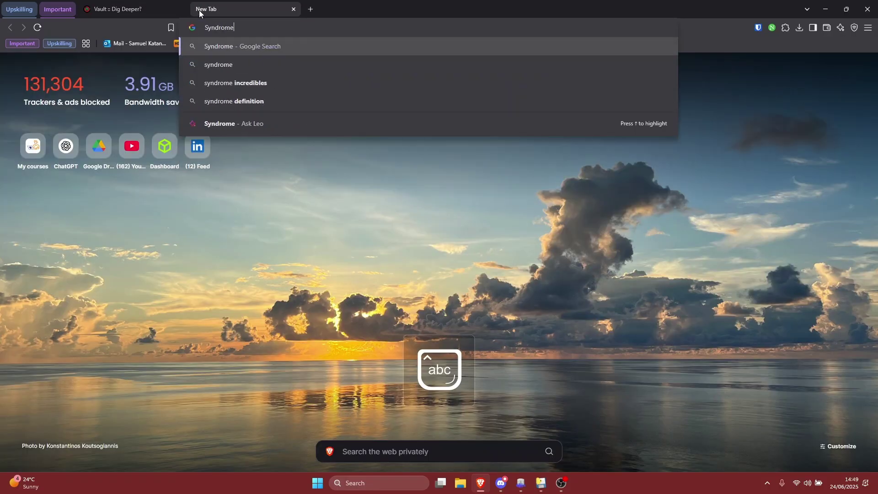
key(Caps_Lock)
text(T)
key(Caps_Lock)
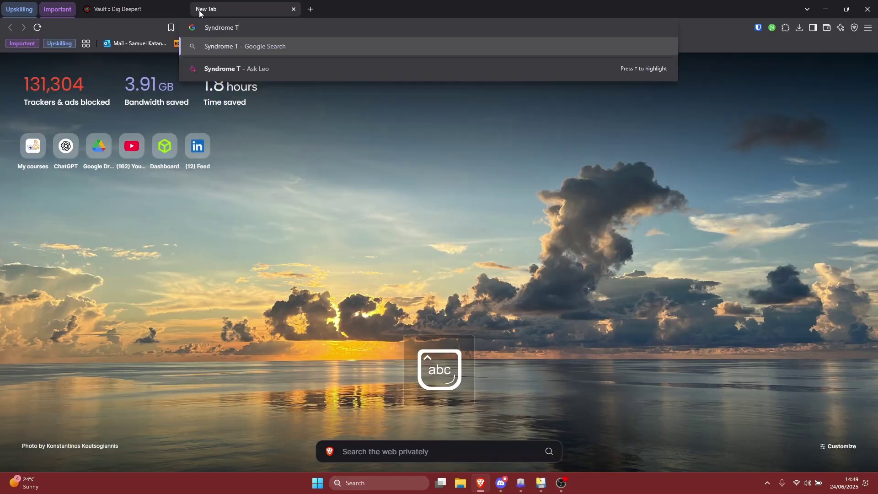
text(rellis)
key(Caps_Lock)
text(C)
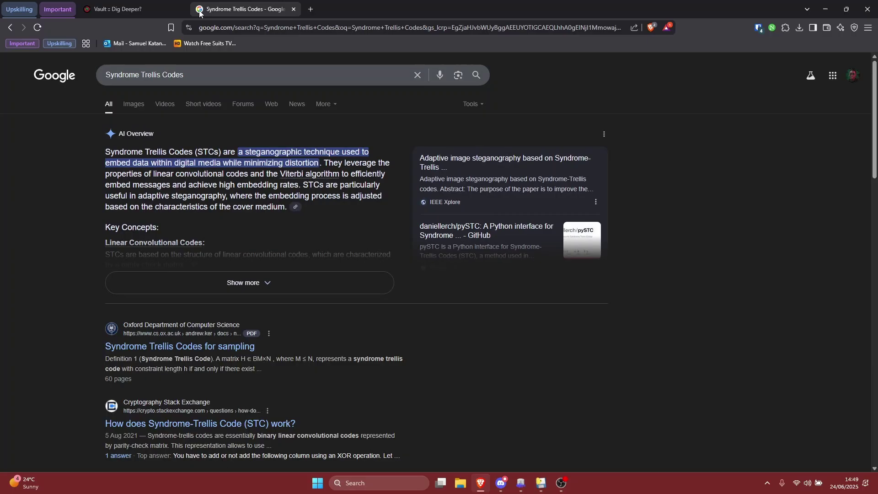
scroll(360, 285, down, 5)
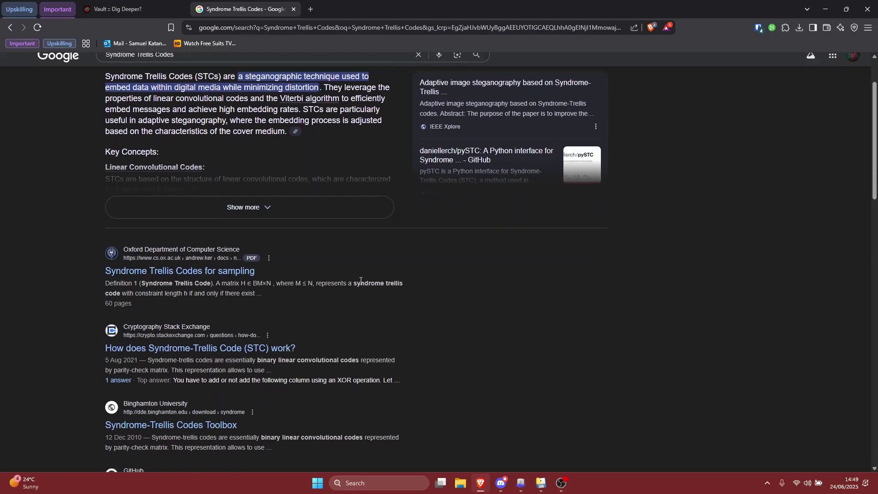
scroll(360, 285, up, 5)
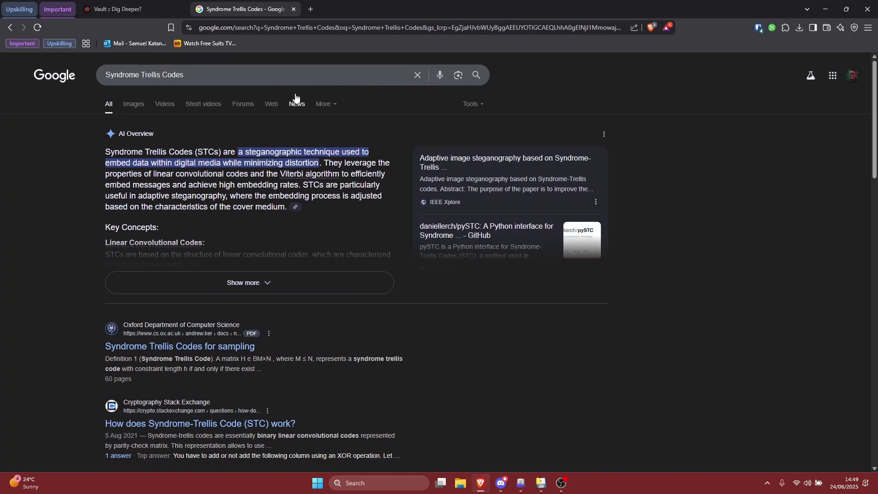
Refine the query to 'Syndrome Trellis Codes decoding tools' and review the results
click(281, 75)
text(deco)
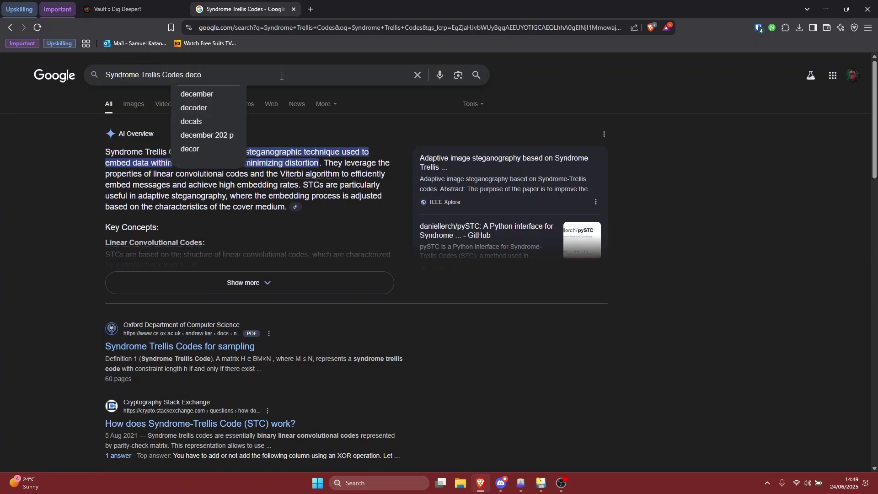
text(ding)
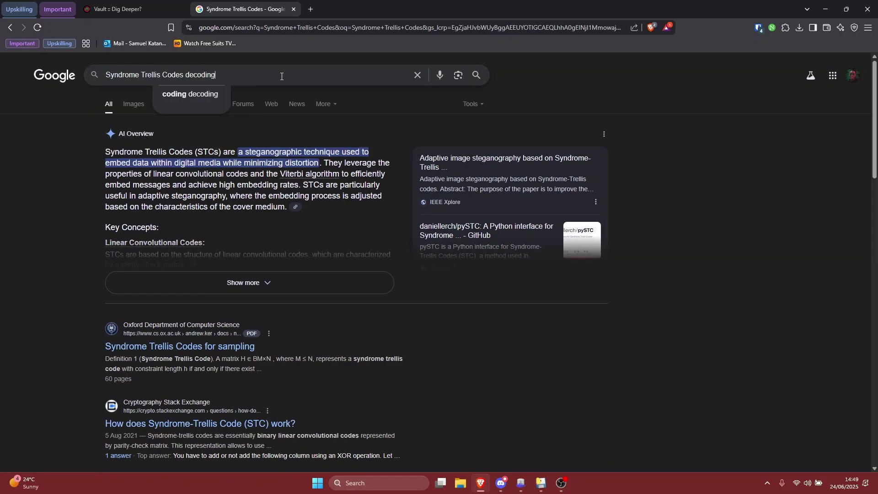
key(Return)
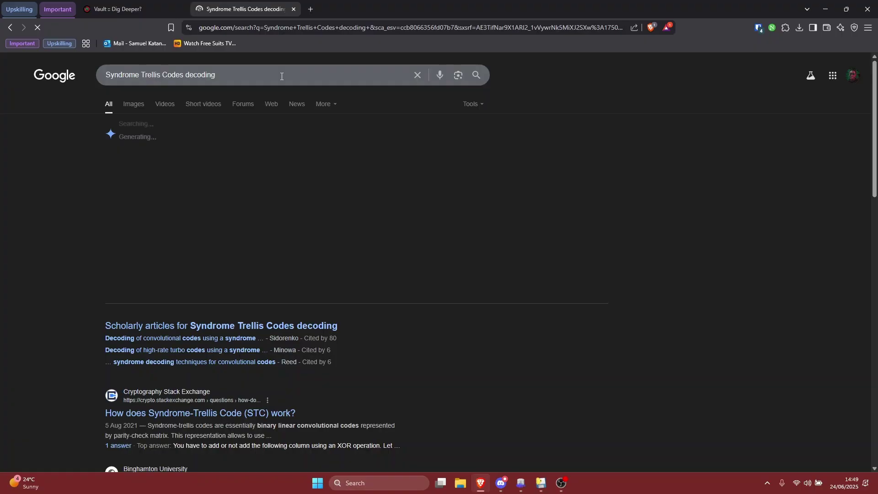
click(282, 76)
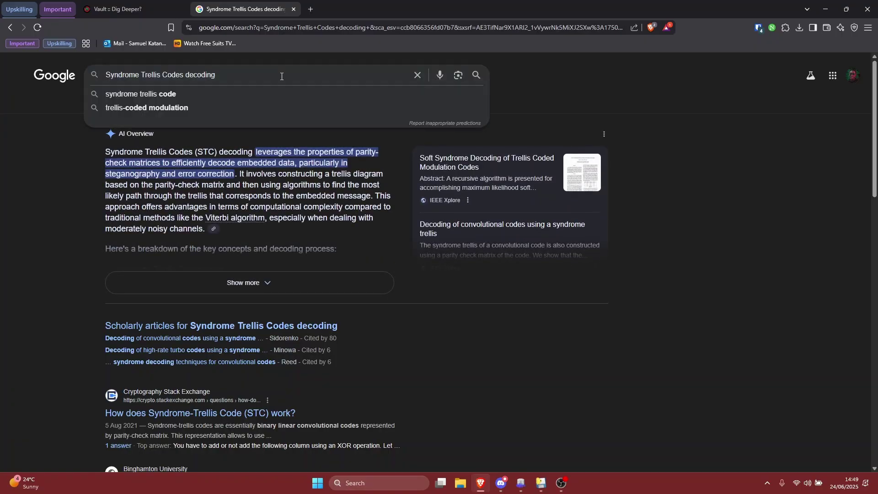
text(tools)
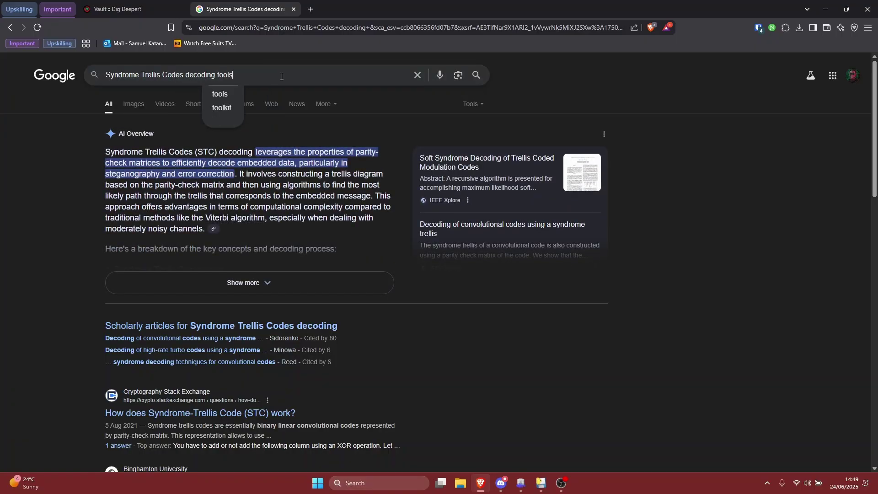
key(Return)
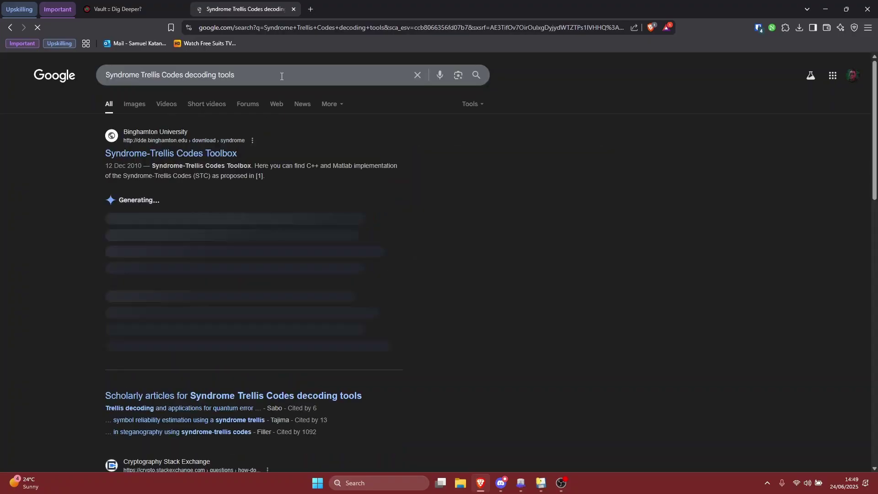
scroll(281, 77, down, 4)
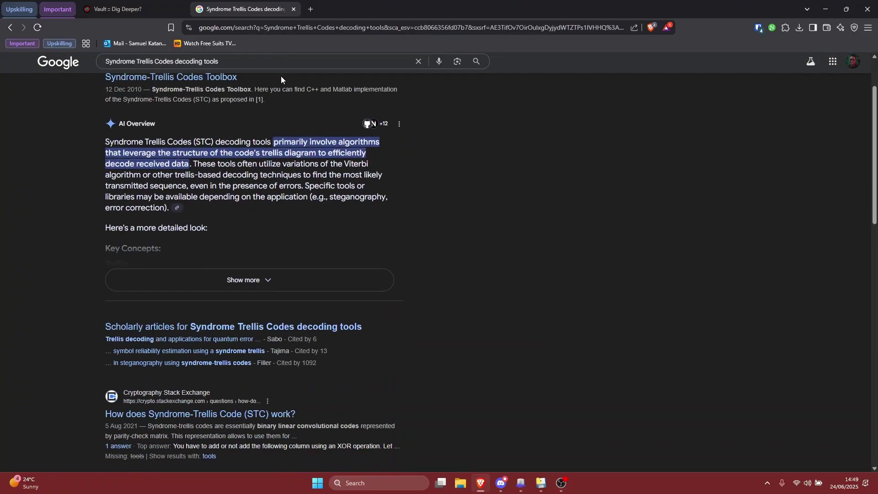
scroll(282, 76, up, 4)
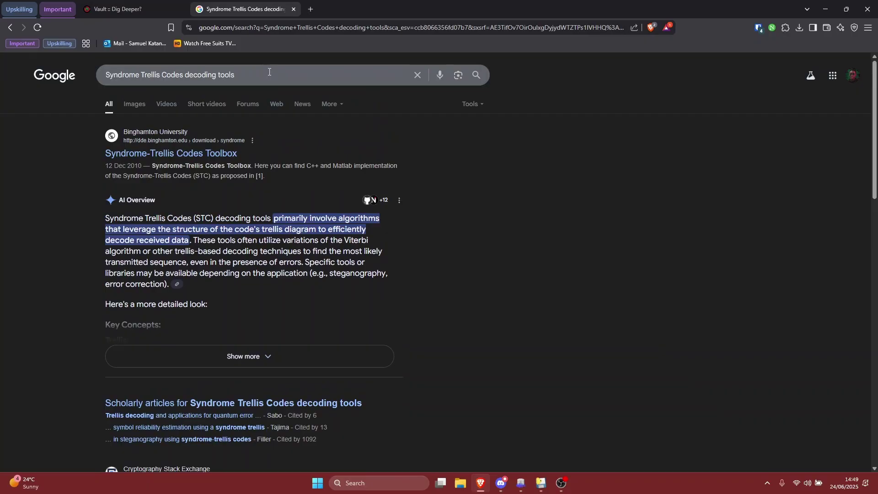
key(ctrl+a)
Search Google for 'HSTEGO' and open the hstego GitHub repository
key(Caps_Lock)
text(HSTEGO)
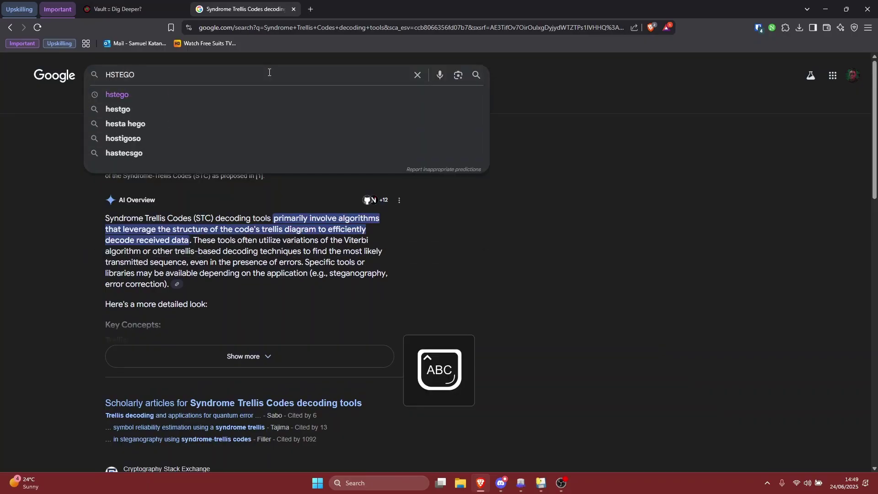
key(Return)
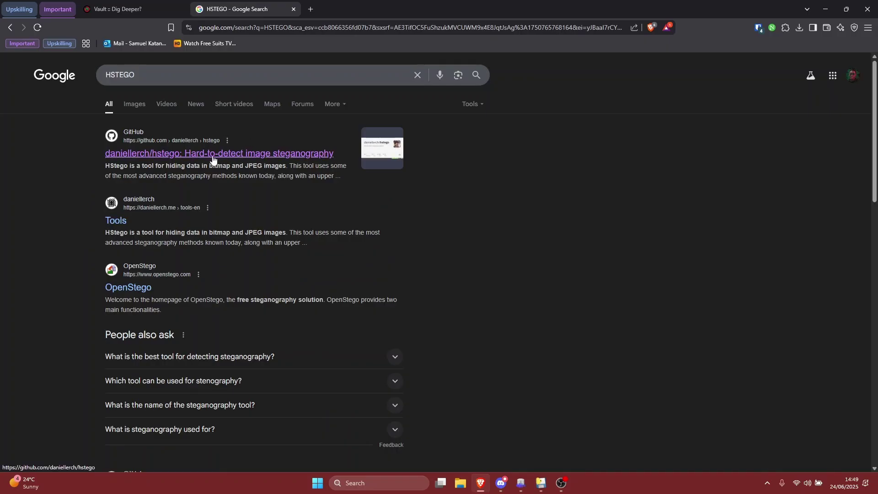
click(230, 156)
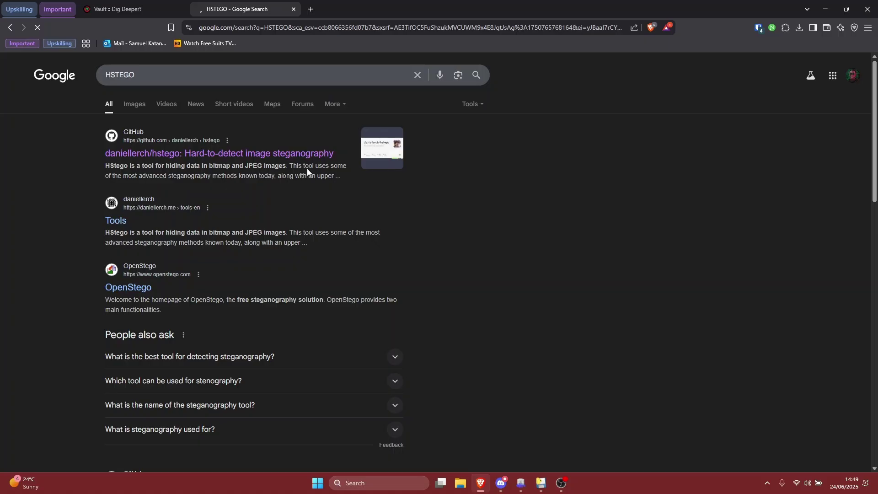
Read through the HStego README, then close the GitHub tab
scroll(314, 238, down, 8)
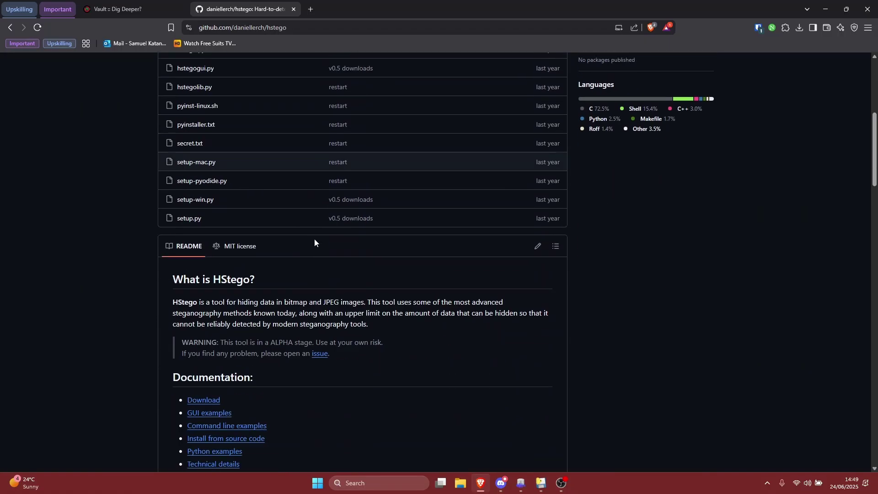
scroll(315, 239, down, 3)
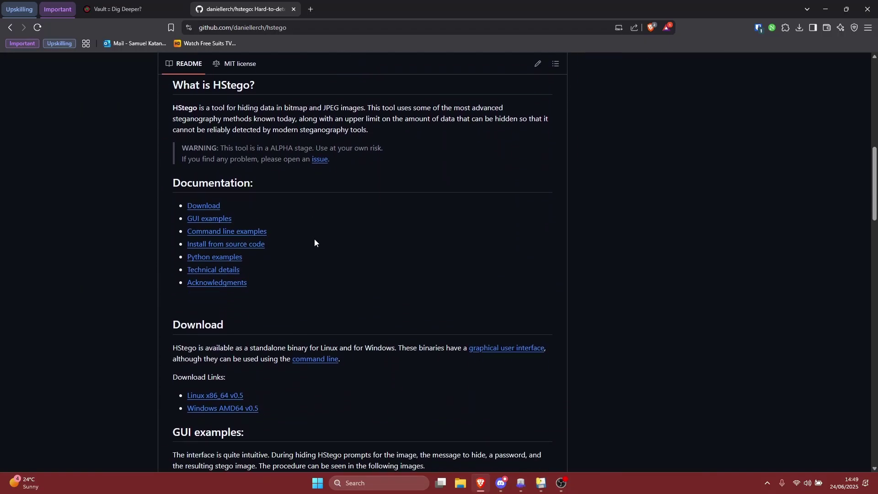
scroll(314, 239, down, 2)
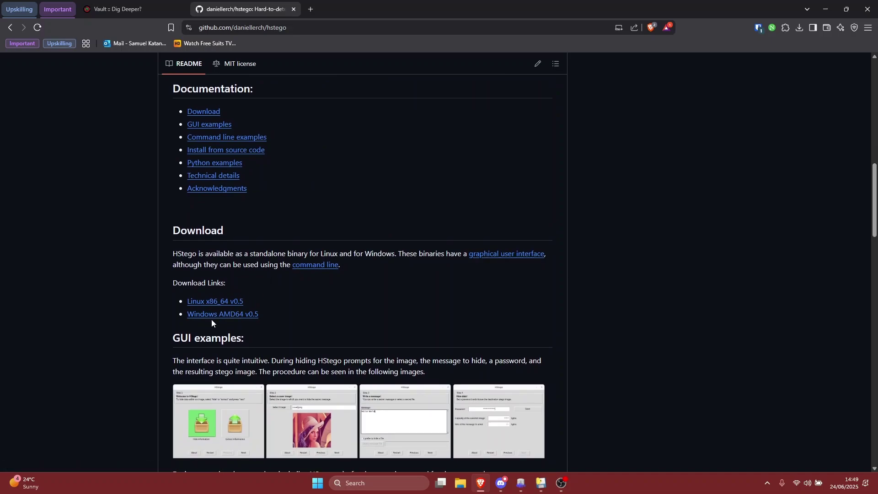
scroll(267, 294, up, 10)
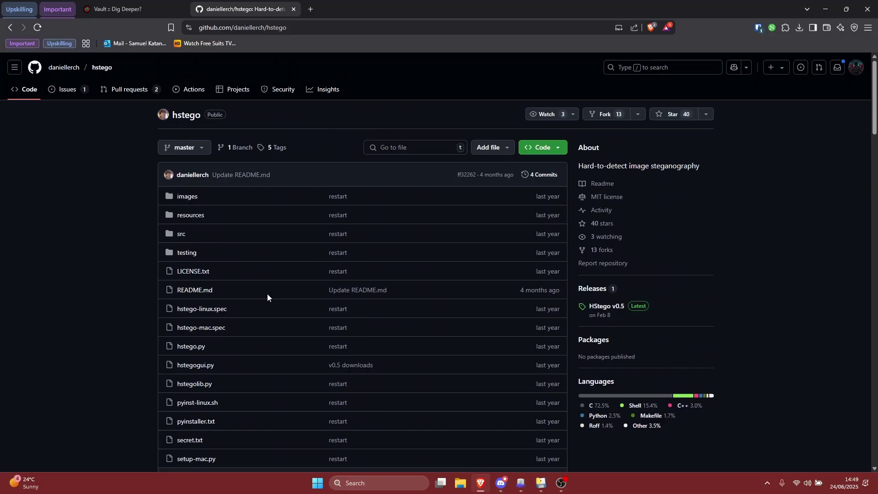
scroll(267, 294, down, 3)
scroll(267, 295, down, 8)
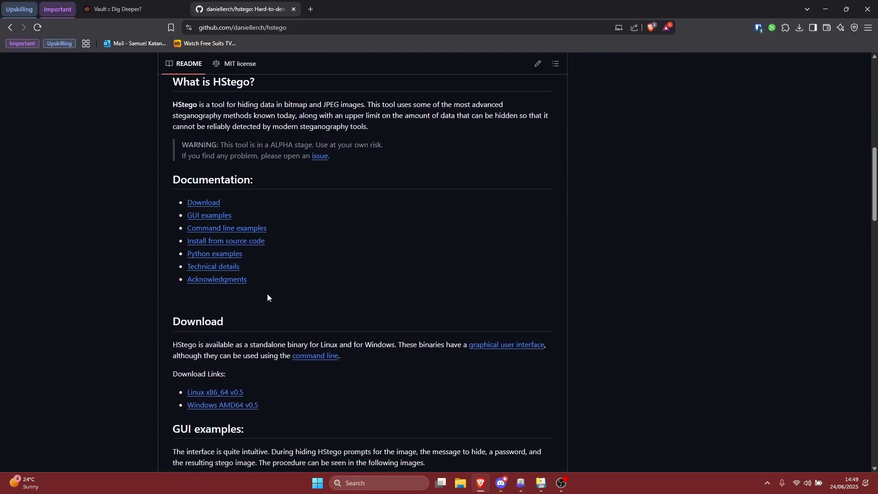
scroll(268, 297, down, 4)
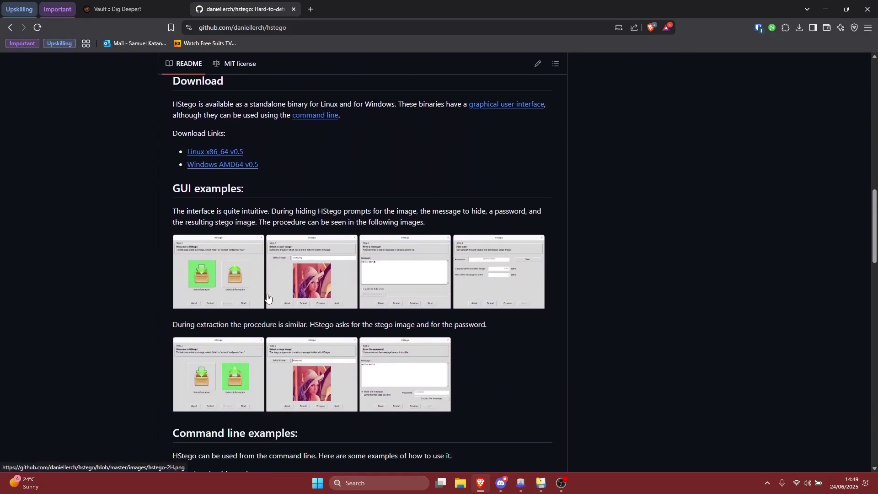
scroll(267, 298, up, 2)
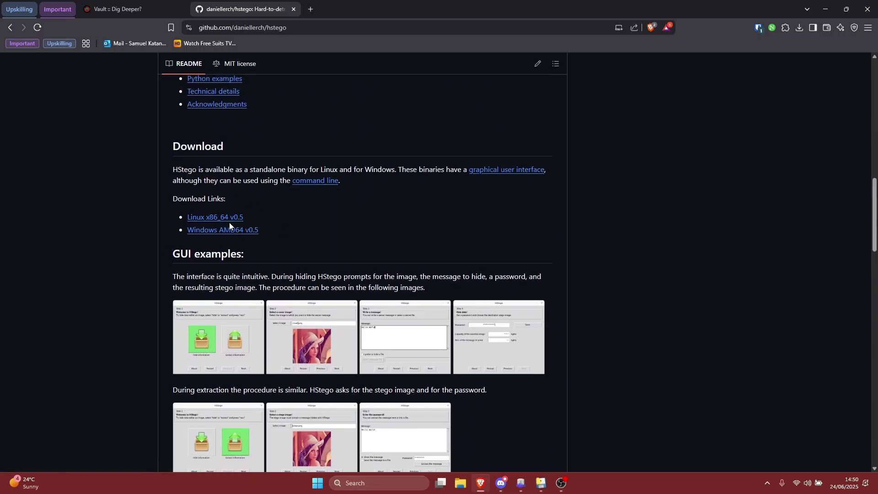
scroll(303, 210, down, 2)
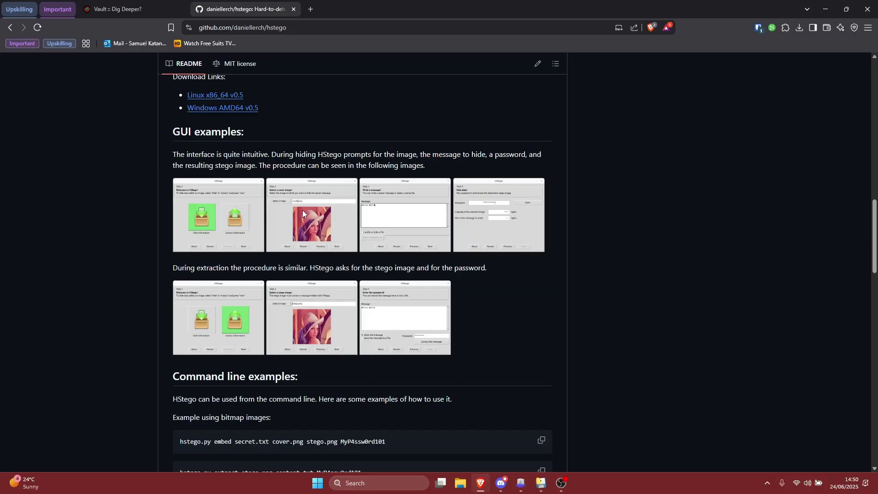
scroll(302, 210, up, 15)
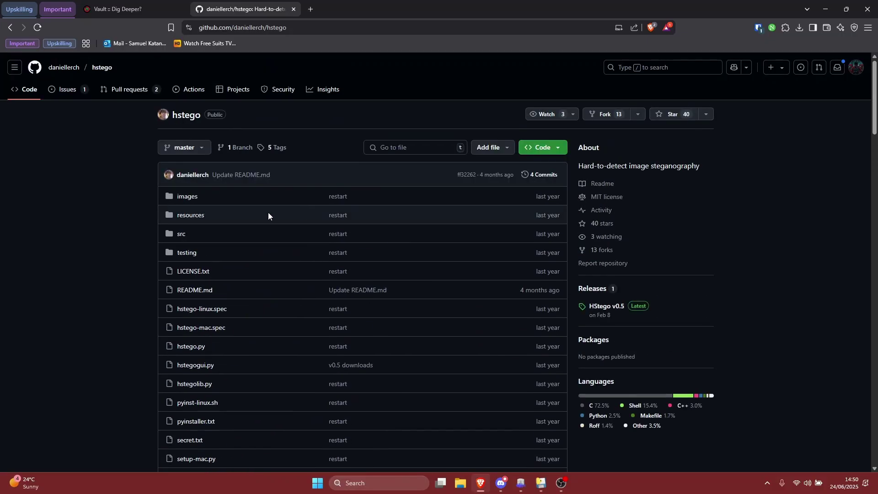
click(294, 9)
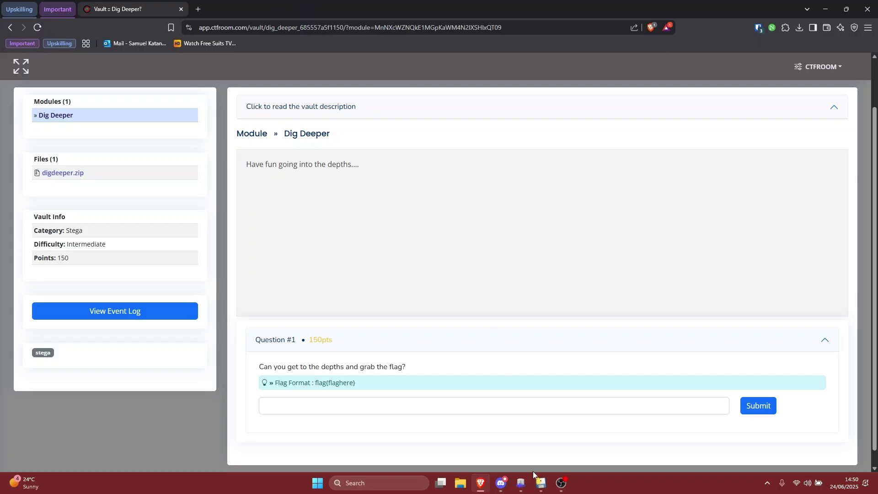
Bring HStego over the vault page and choose Extract information
click(539, 482)
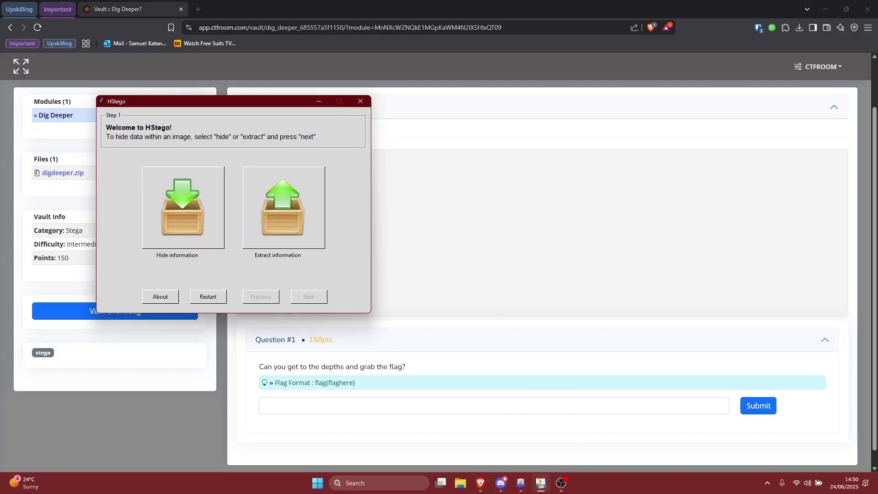
drag(264, 104, 550, 120)
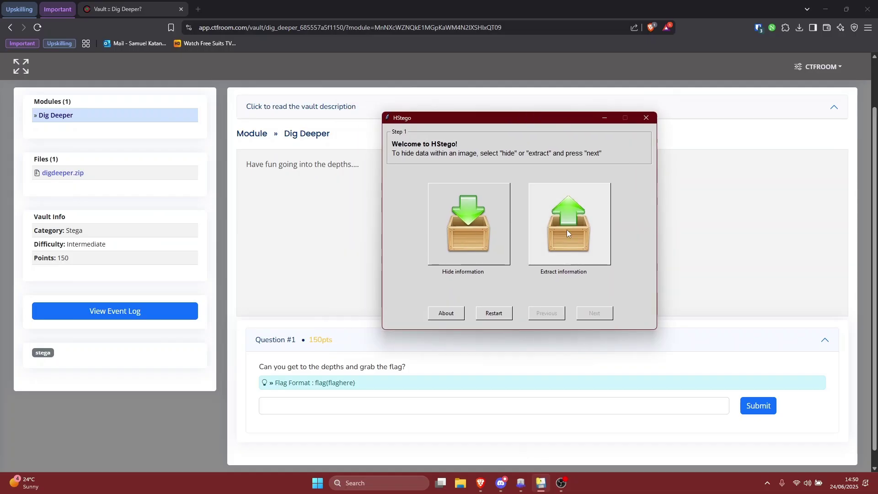
click(578, 214)
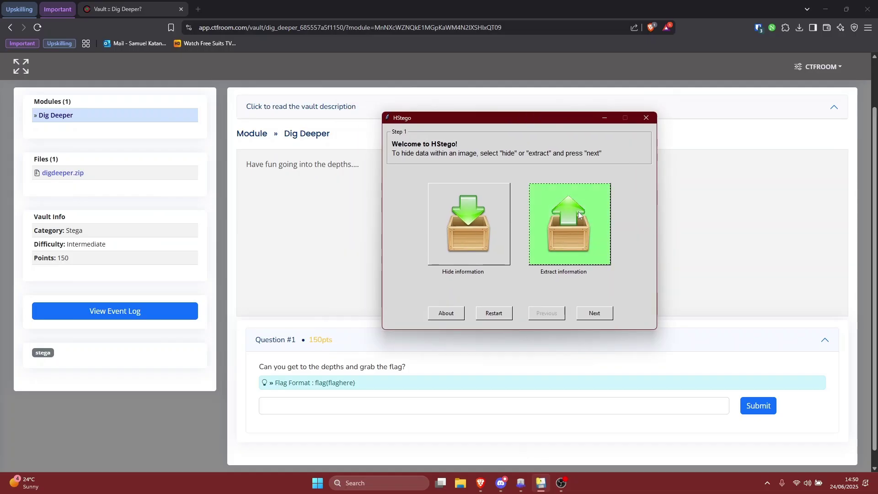
click(595, 314)
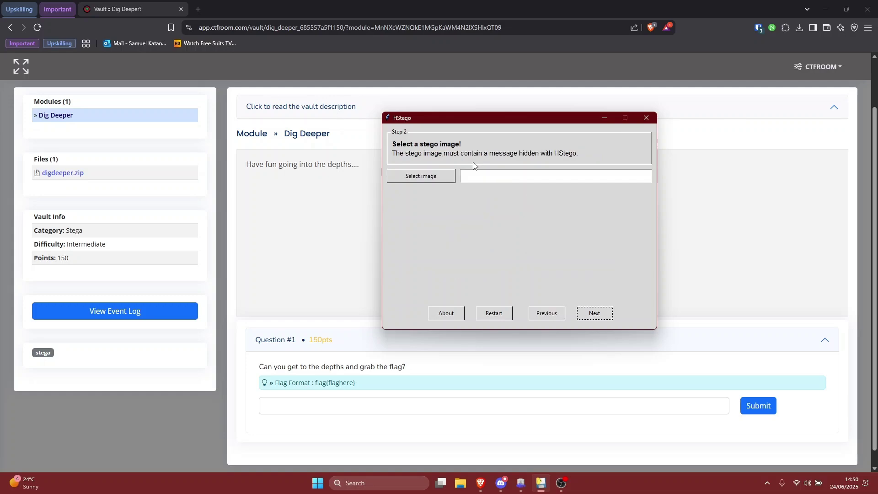
Load secretssodeep.jpg from Documents\DeepSound as the stego image using the JPEG filter, then continue to Step 3
click(430, 180)
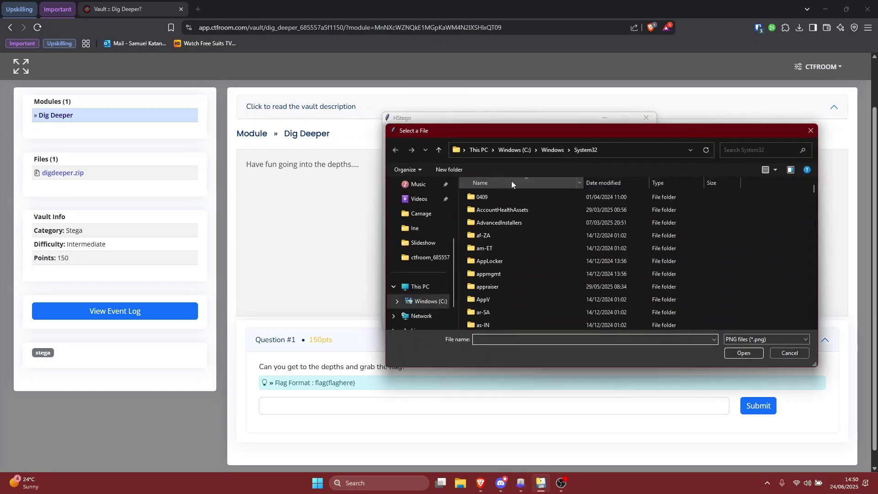
scroll(416, 244, up, 3)
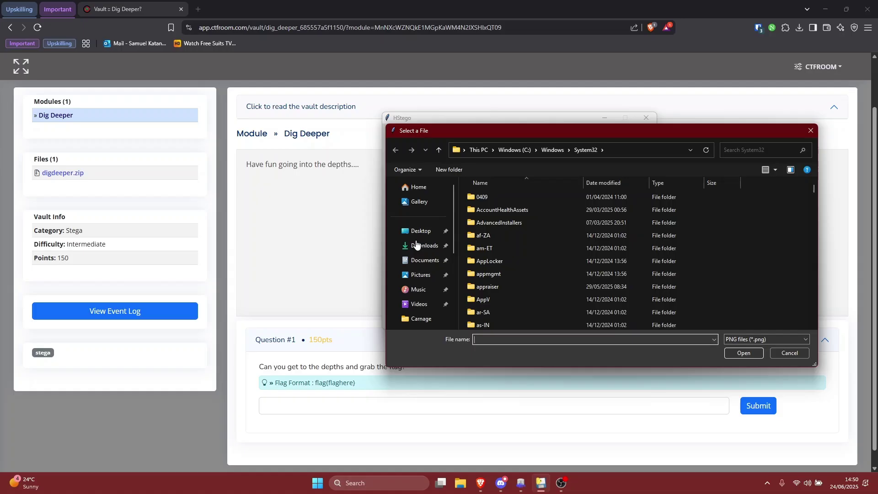
click(417, 261)
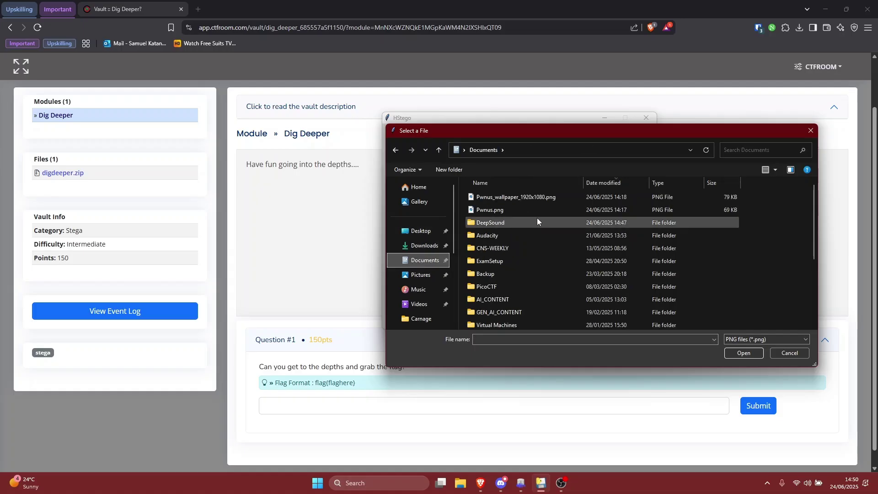
double_click(502, 222)
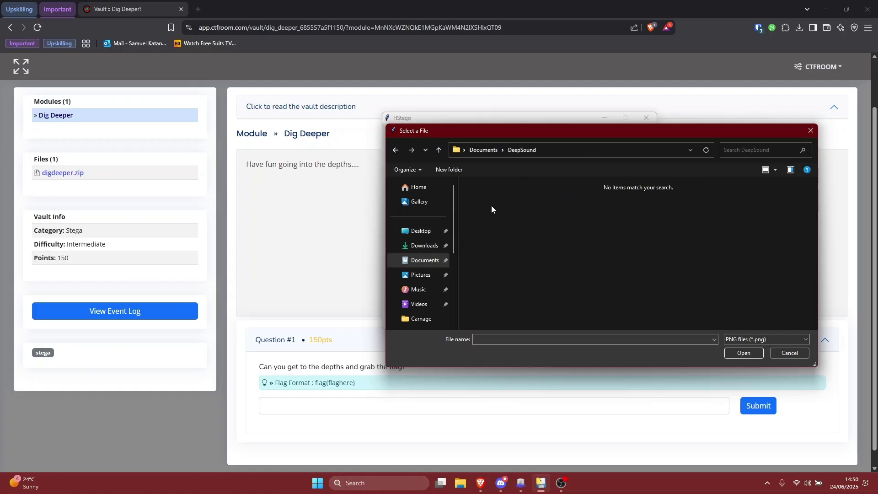
click(731, 339)
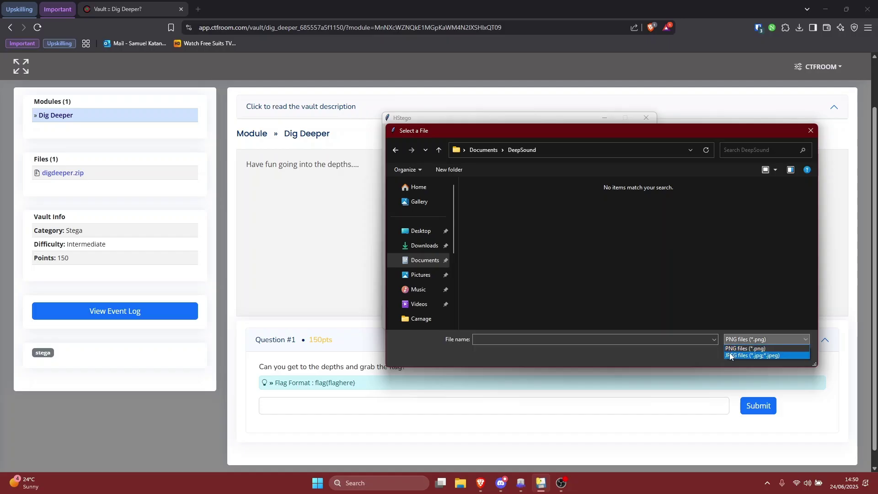
click(730, 357)
click(488, 215)
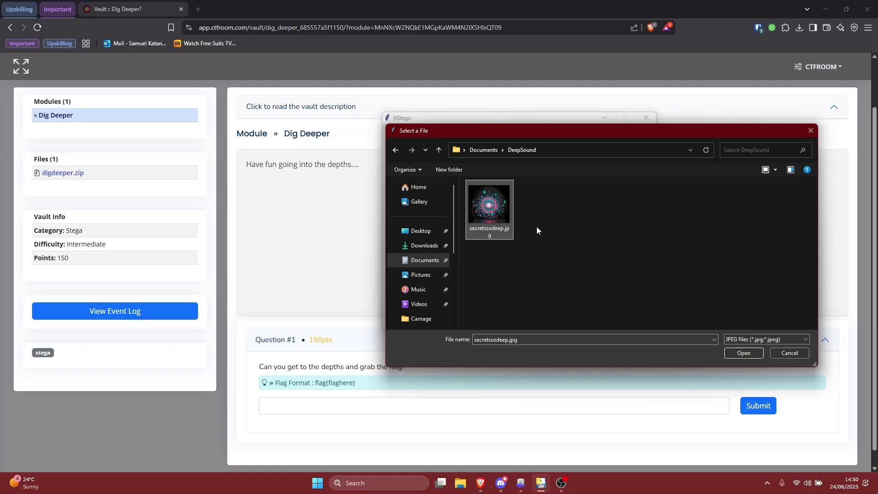
click(745, 356)
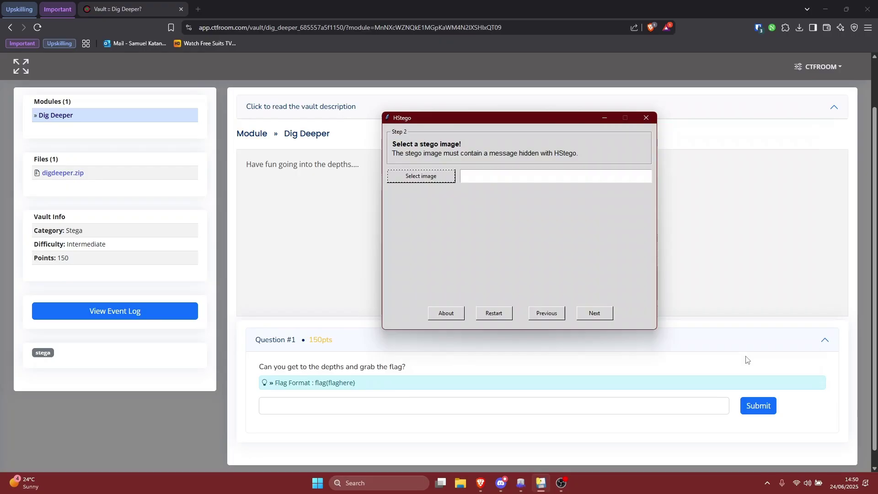
click(595, 312)
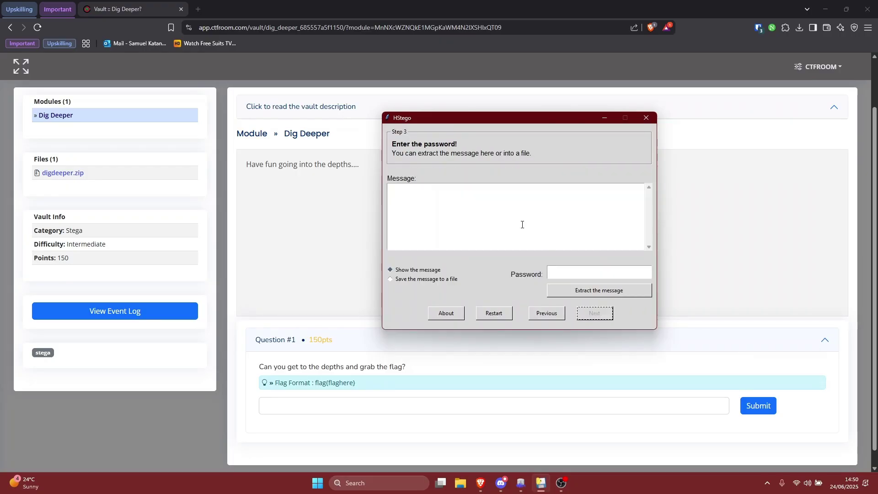
Enter the password and extract the hidden message flag{st3g@n0gr@phy_15_fun} from the image
click(566, 274)
key(Caps_Lock)
text(*******)
click(601, 286)
click(596, 290)
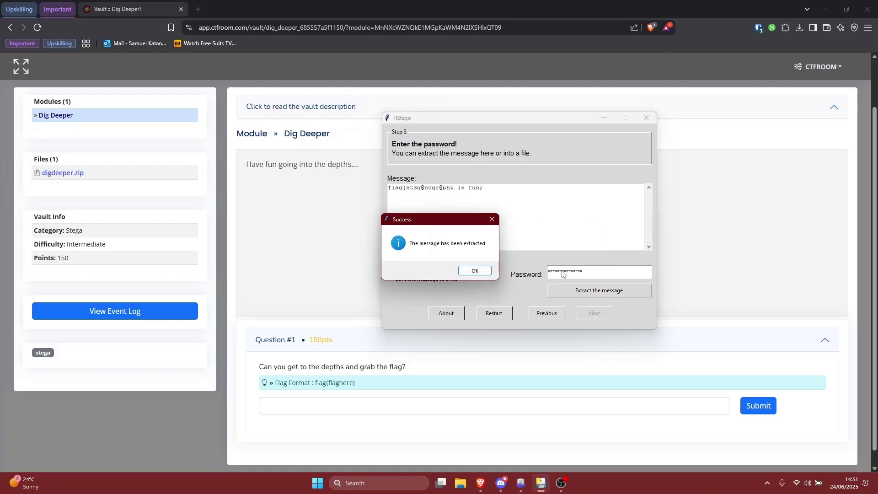
drag(447, 223, 563, 201)
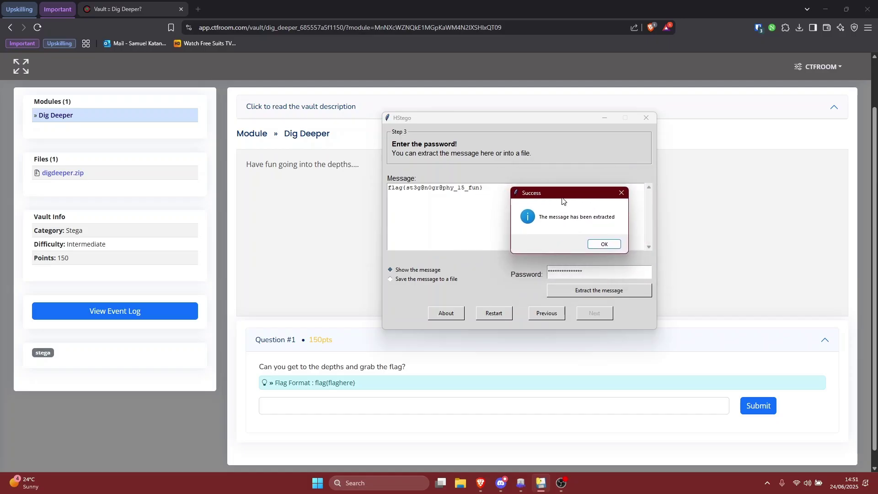
Copy the flag from HStego's Message box, paste it into CTFROOM's answer field, and submit
click(605, 245)
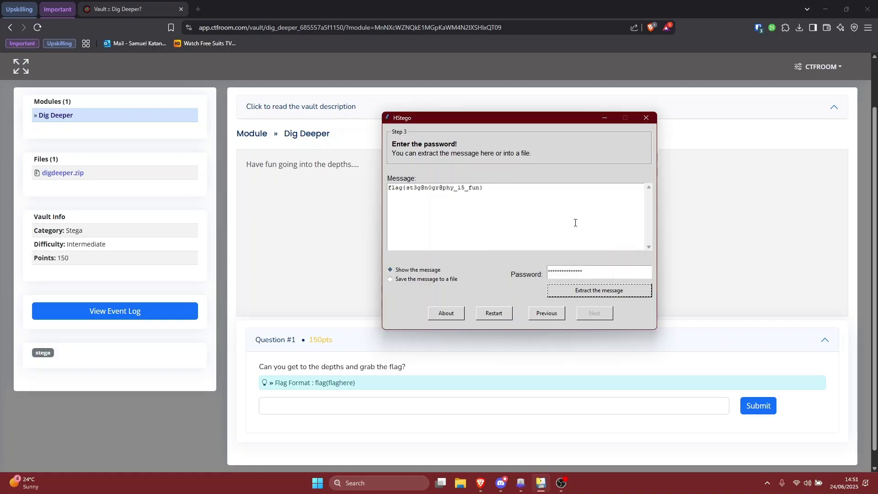
drag(492, 192, 416, 191)
click(416, 190)
drag(486, 191, 383, 188)
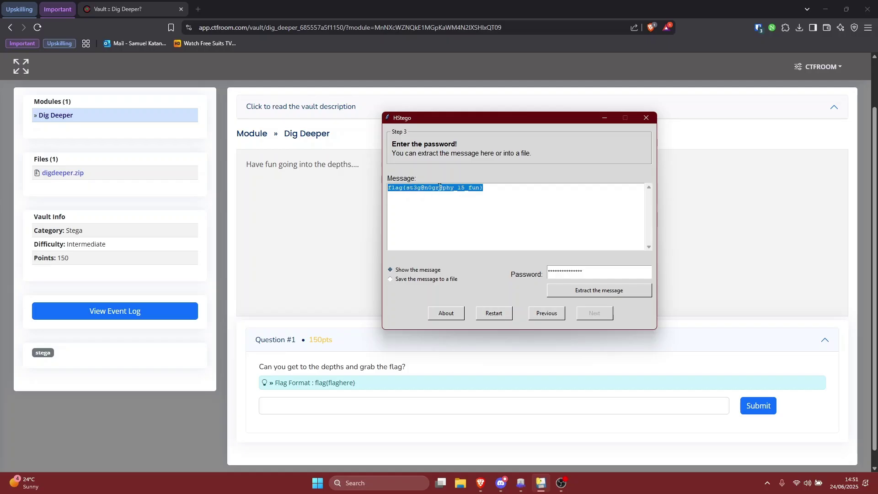
click(460, 188)
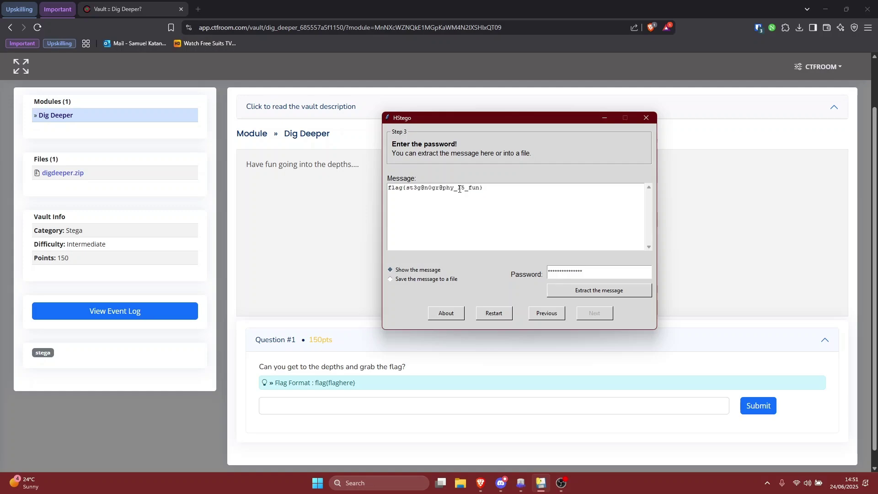
drag(517, 192, 386, 192)
key(ctrl+c)
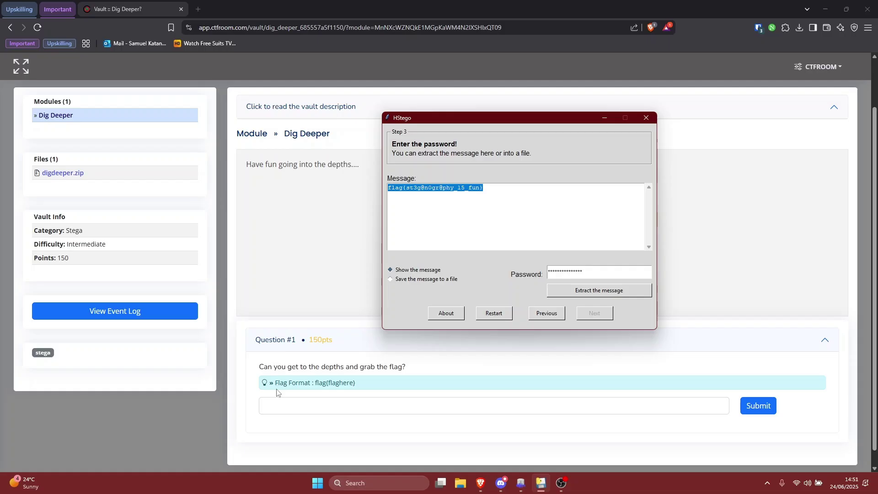
click(279, 402)
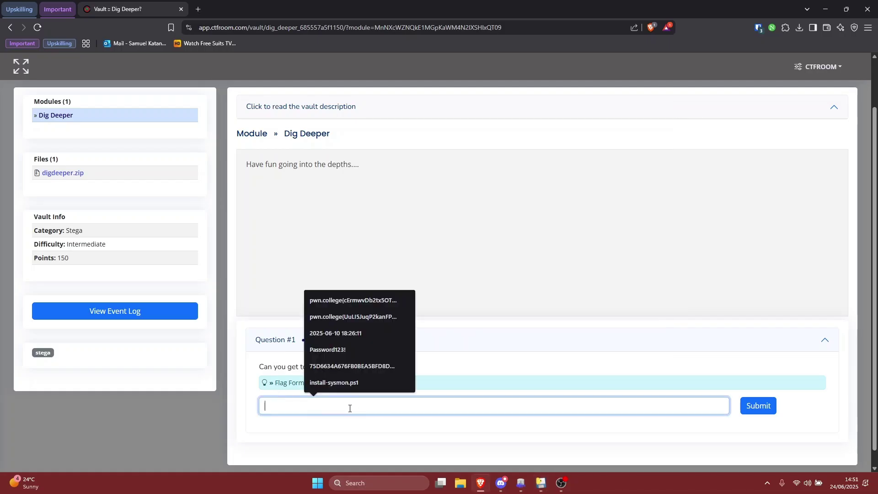
key(ctrl+v)
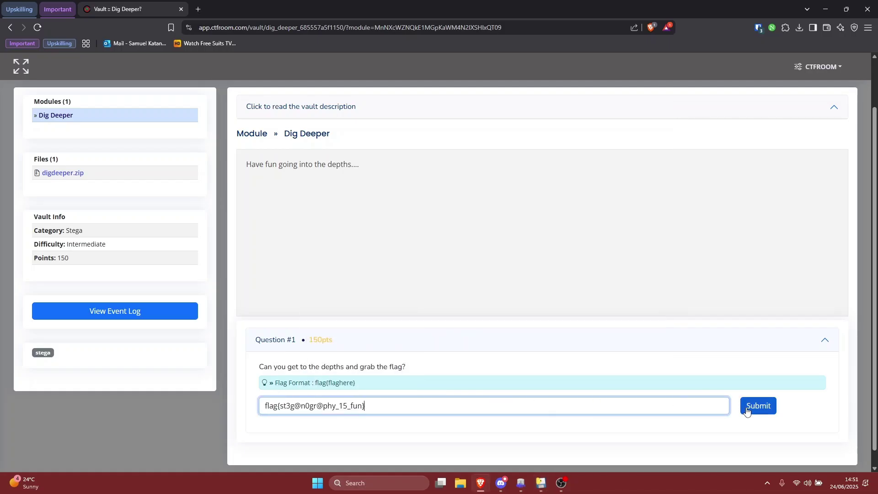
click(752, 410)
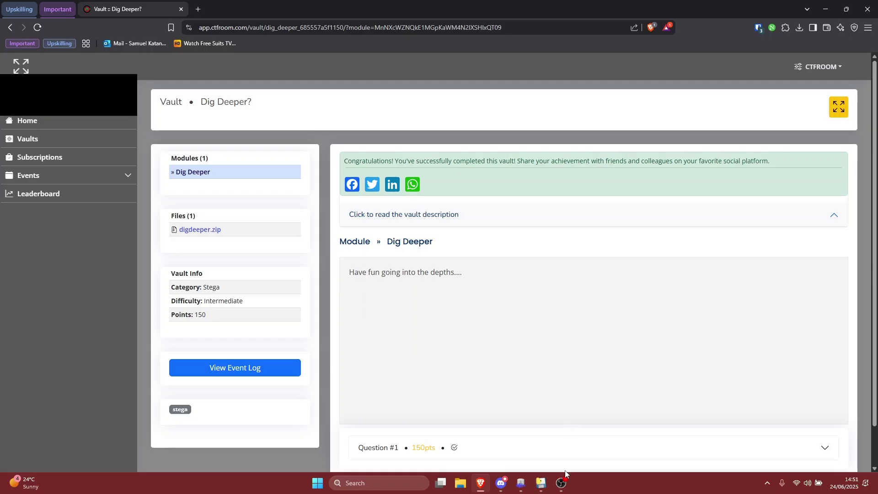
Minimize the browser and close HStego and DeepSound 2.2 to reveal the desktop
click(827, 5)
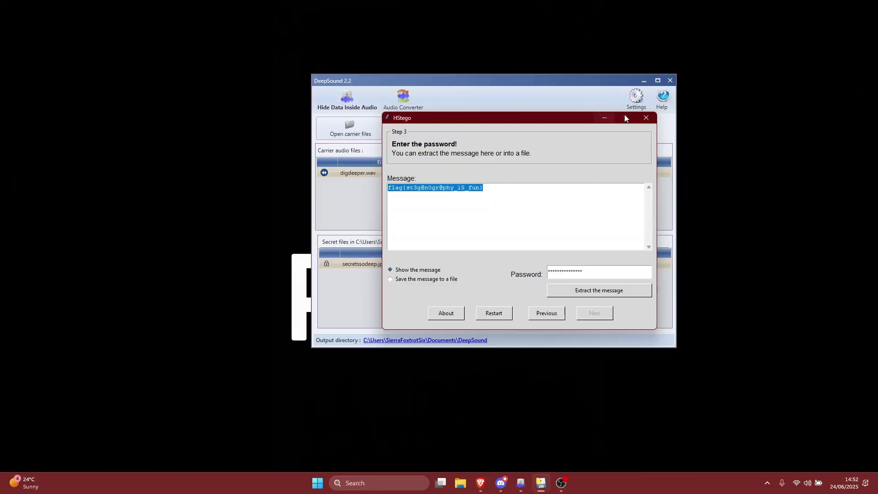
click(644, 118)
click(670, 81)
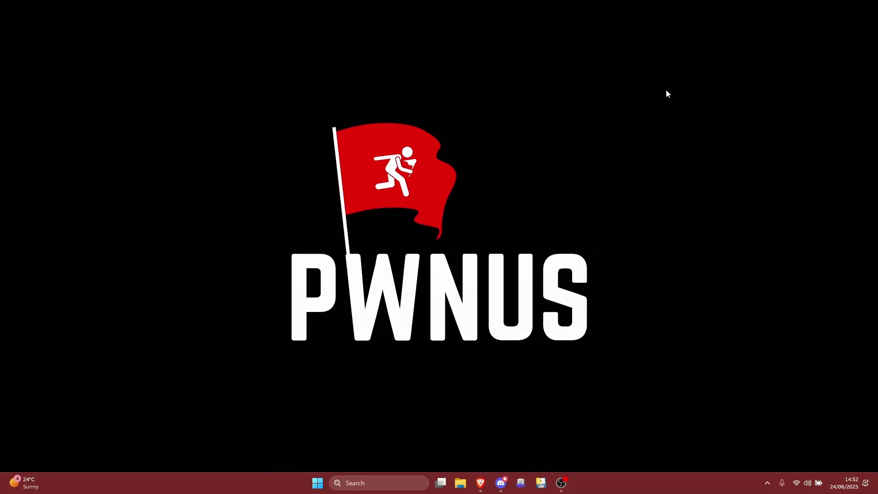
mouse_move(566, 482)
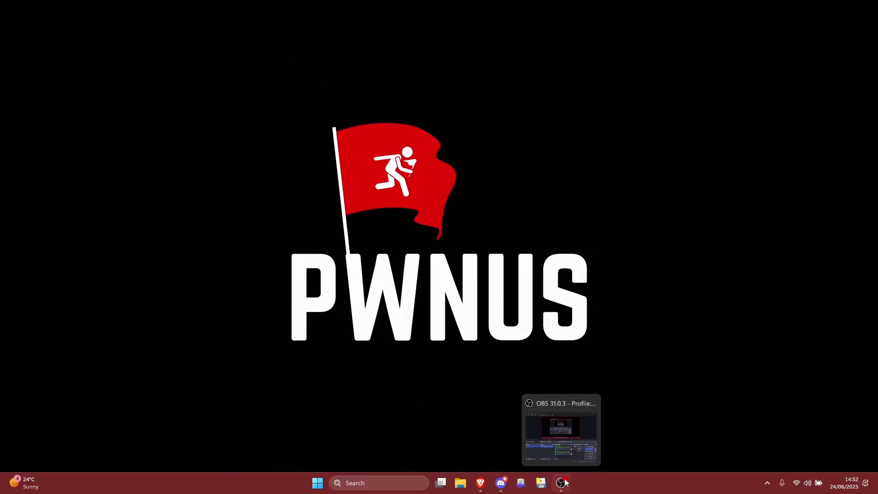